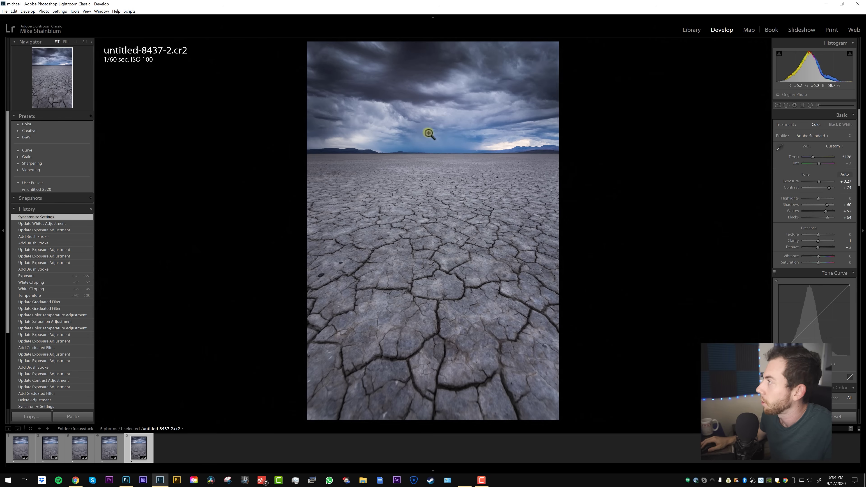
- Preview frames untitled-8435 back through untitled-8432 in the Lightroom filmstrip
left_click(106, 447)
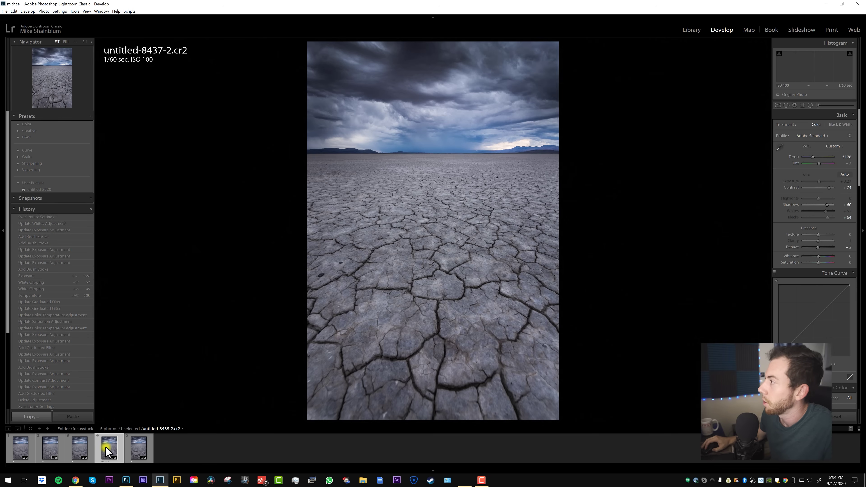
left_click(79, 449)
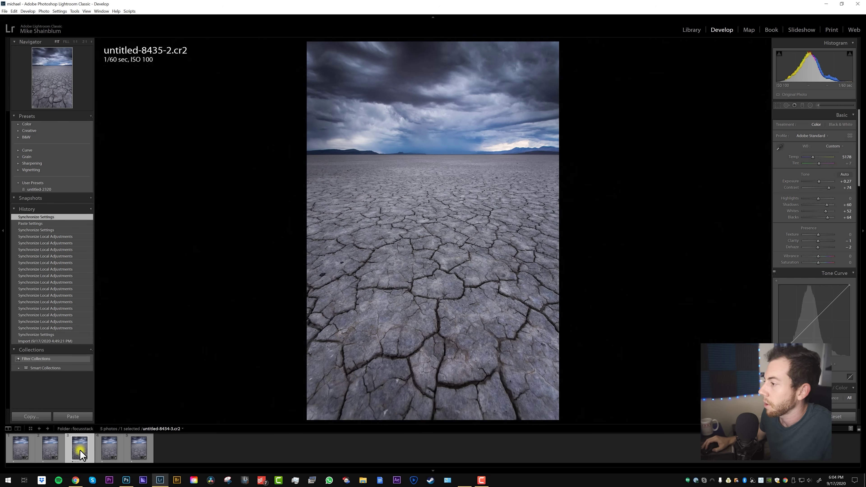
left_click(51, 449)
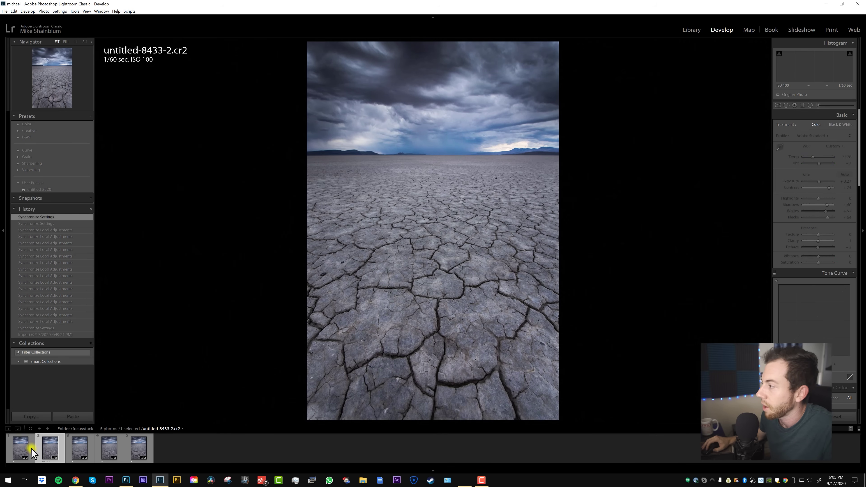
left_click(20, 447)
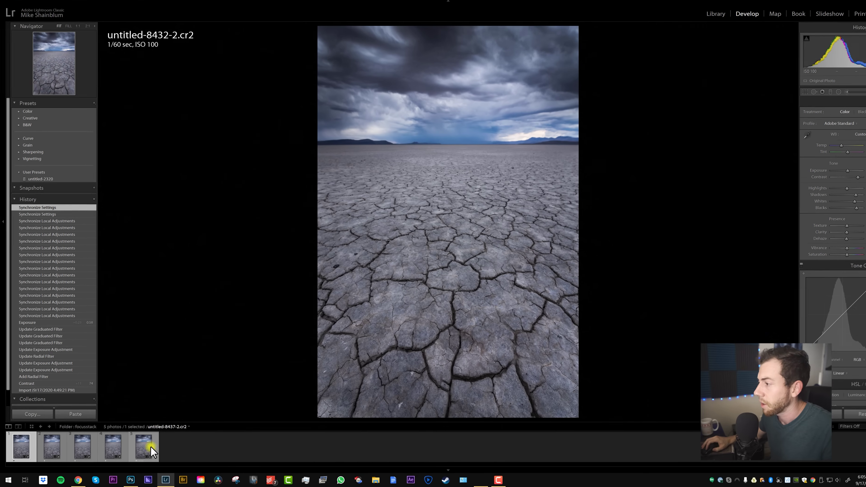
- Open all five selected frames as layers of one Photoshop document
left_click(140, 450, "shift")
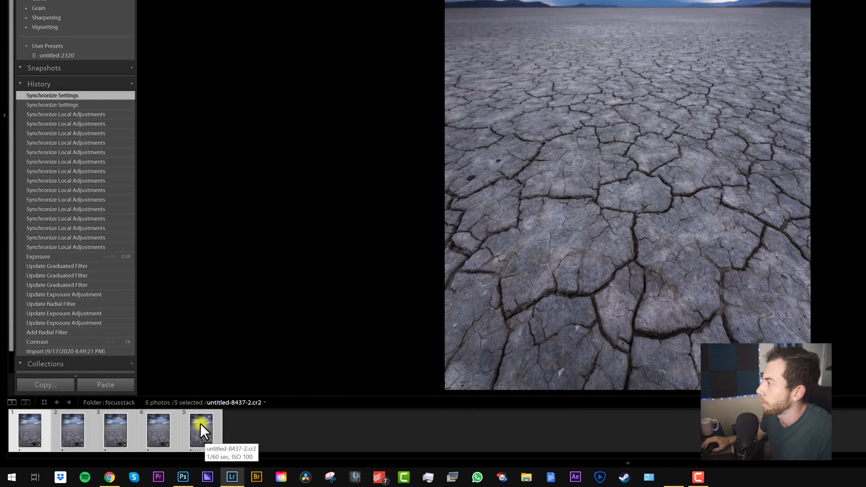
right_click(203, 432)
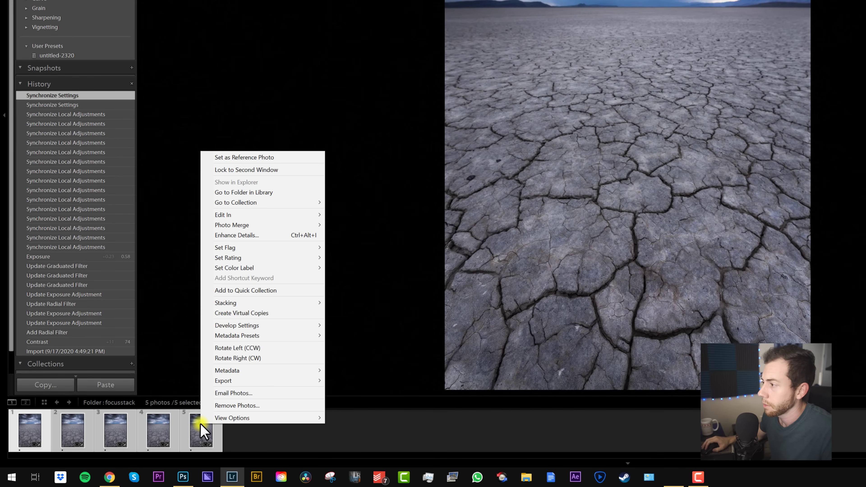
mouse_move(264, 218)
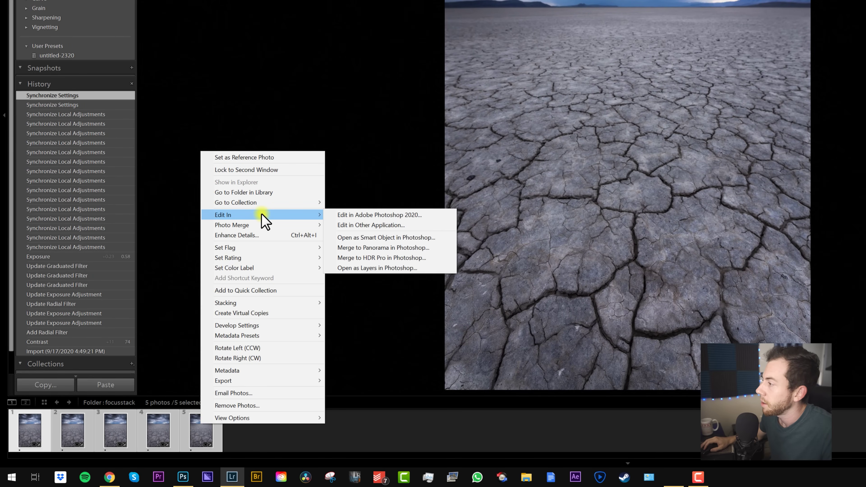
left_click(403, 268)
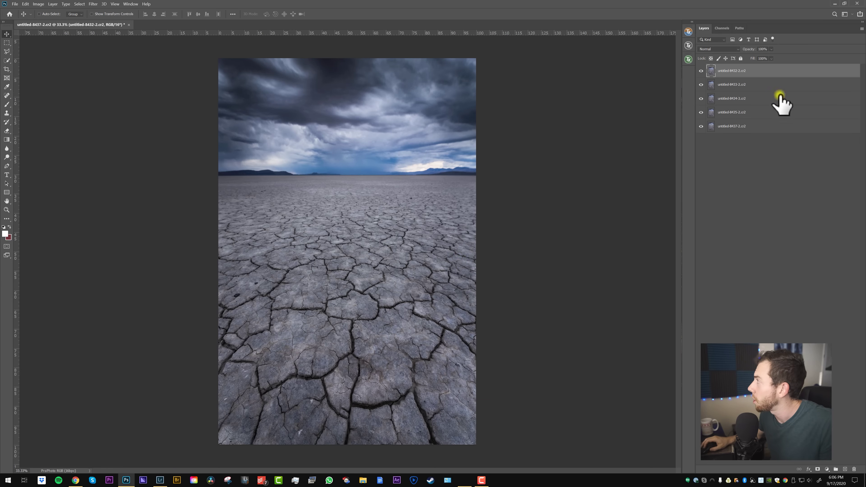
- View the bottom frame alone, restore the middle three layers, and select all five
left_click_drag(700, 70, 699, 112)
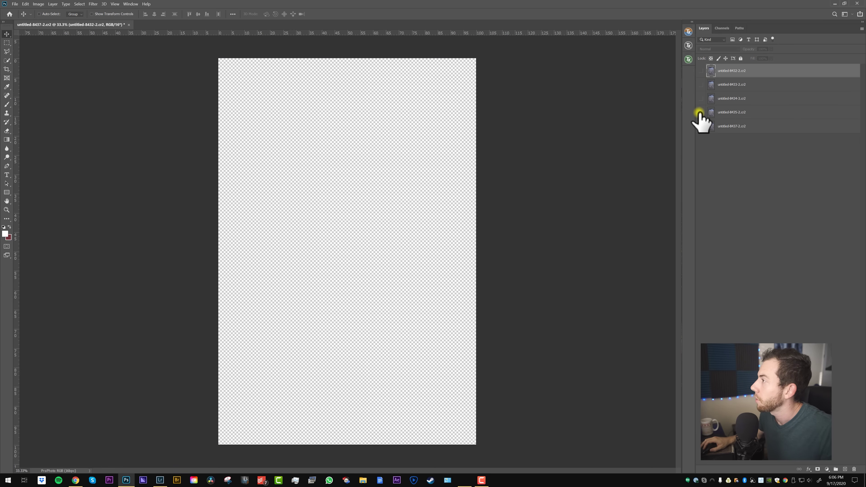
left_click(700, 126)
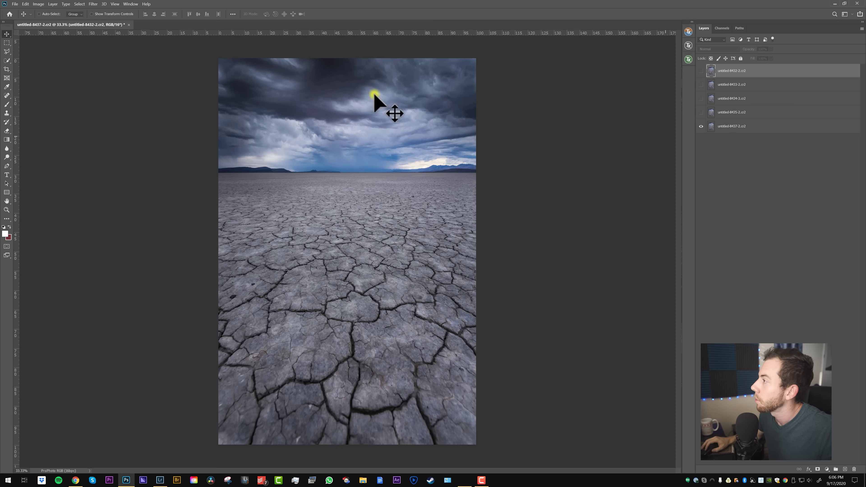
left_click_drag(697, 114, 690, 62)
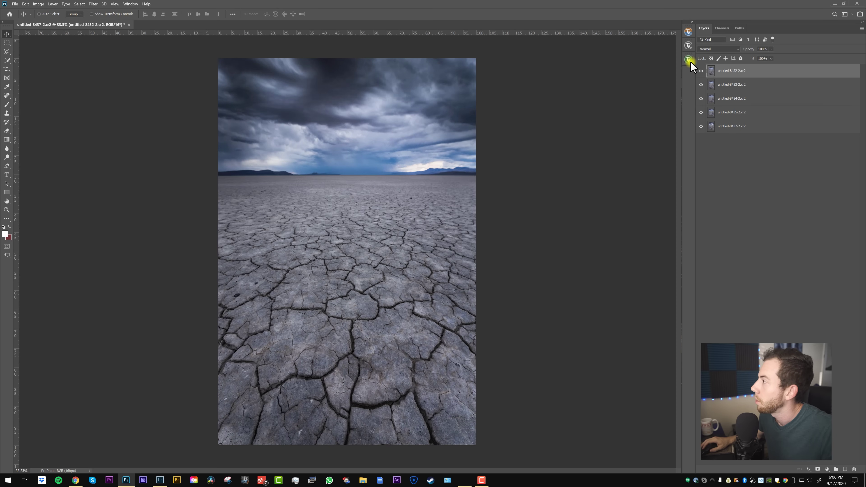
left_click(747, 127, "shift")
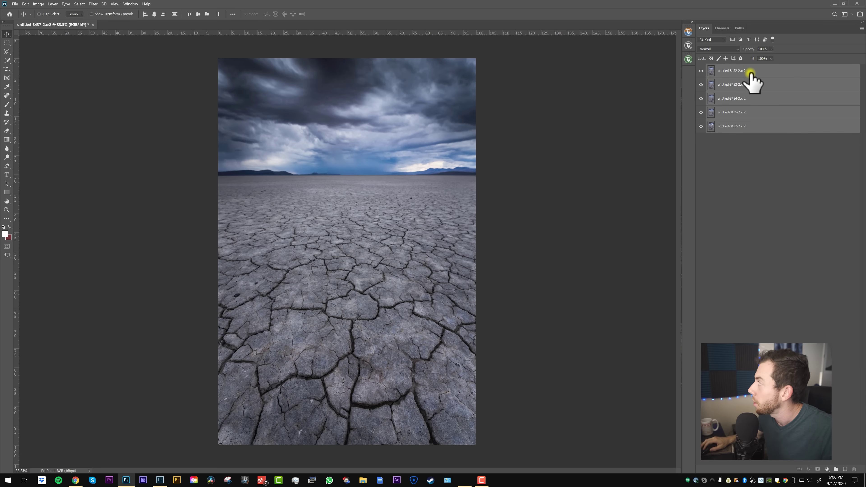
- Compare the 8435 and bottom frames, then make all five layers visible and selected
left_click(741, 72)
left_click_drag(702, 70, 700, 81)
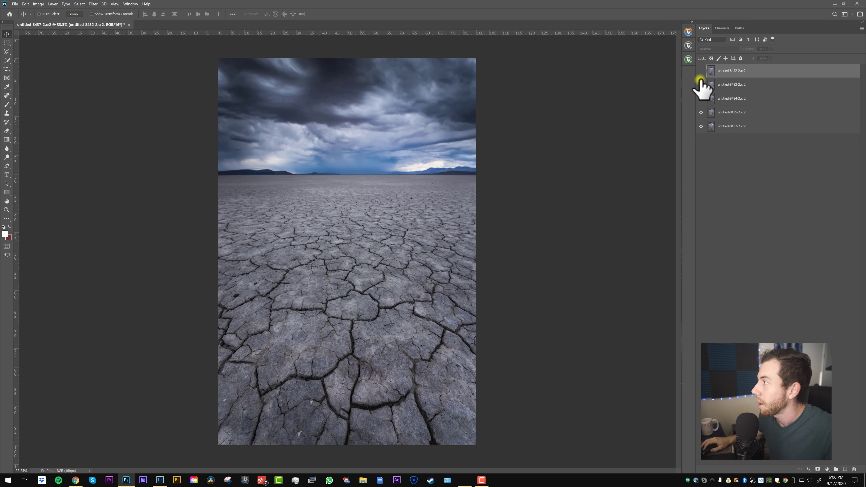
left_click(700, 112)
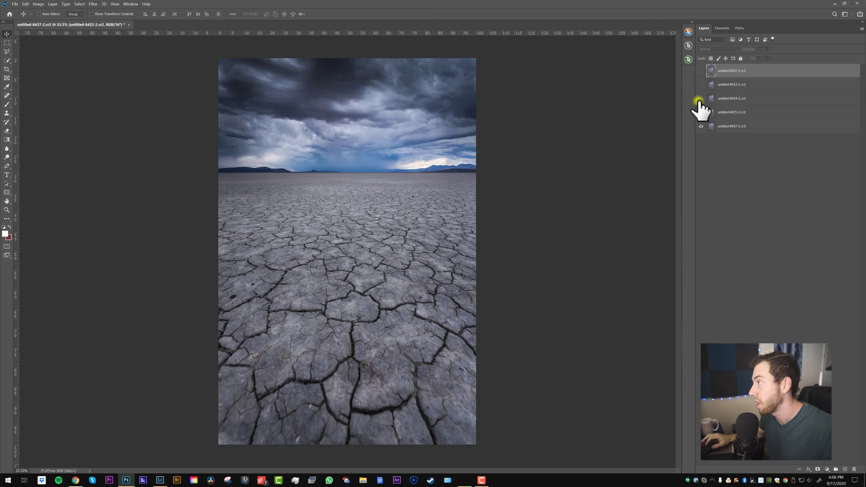
left_click(701, 126, "alt")
key("ctrl+alt+a")
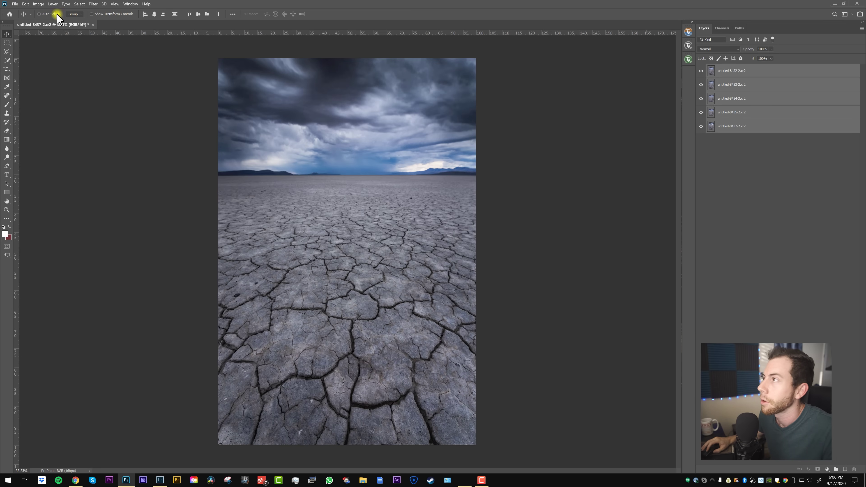
- Auto-align the five frame layers using Auto projection
left_click(25, 4)
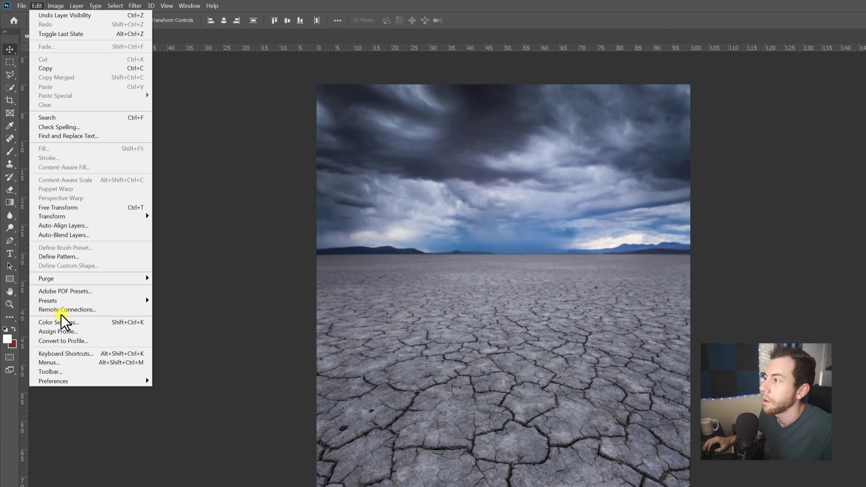
left_click(84, 225)
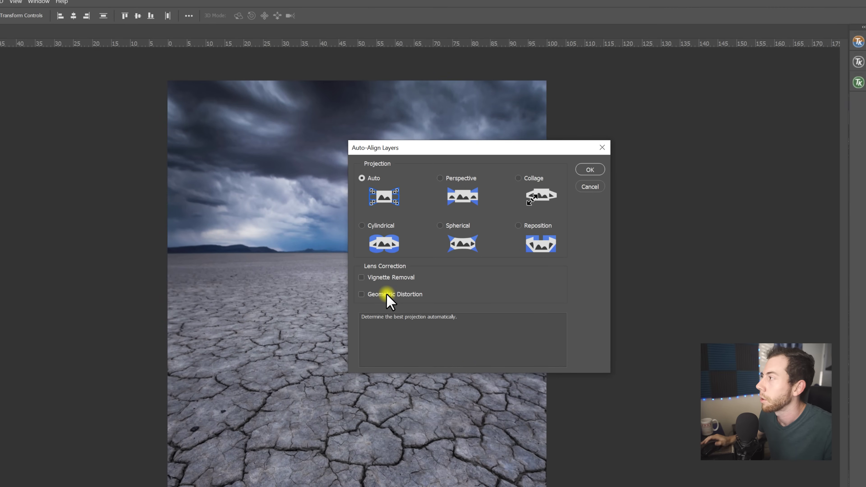
left_click(590, 170)
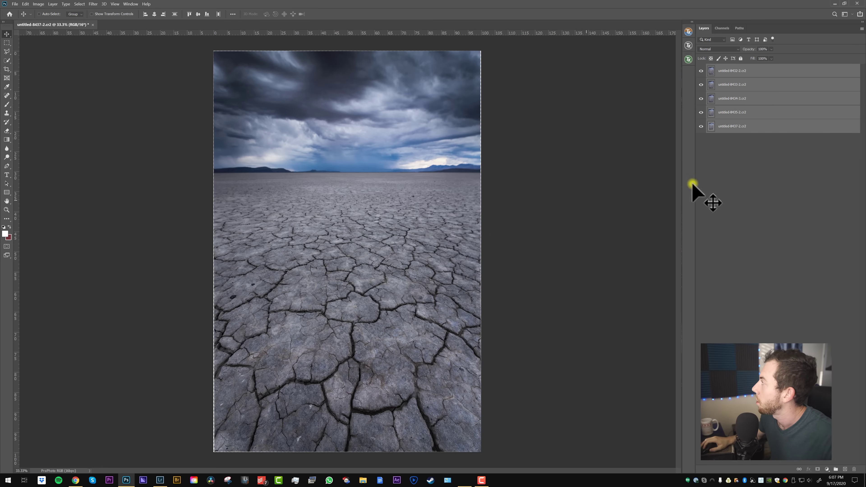
left_click(728, 149)
left_click_drag(701, 71, 701, 96)
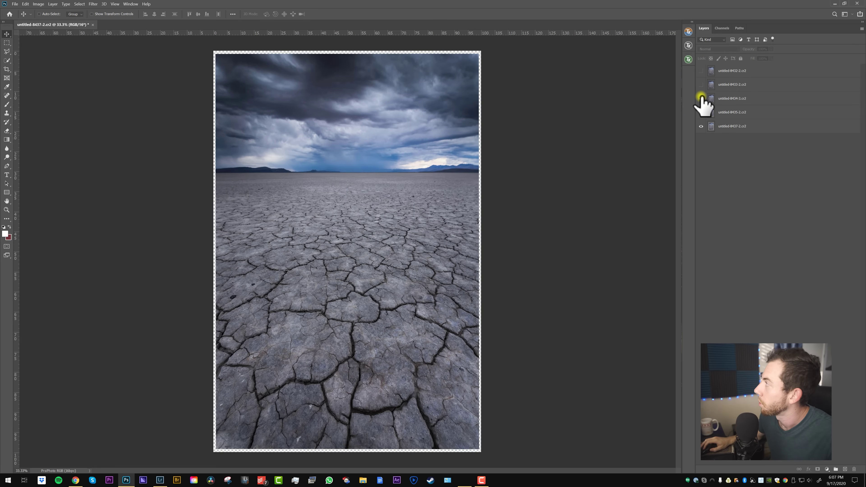
left_click(701, 112, "alt")
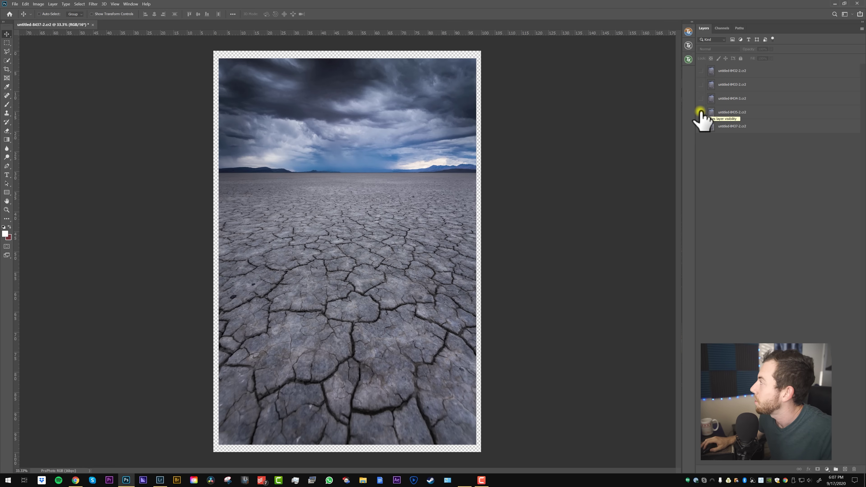
left_click(701, 113, "alt")
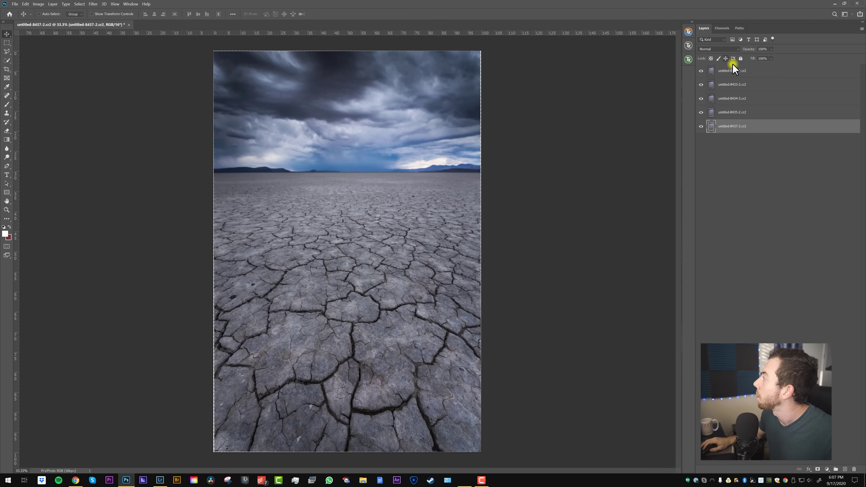
- Auto-blend all five layers as Stack Images with Seamless Tones and Colors
left_click(735, 68, "shift")
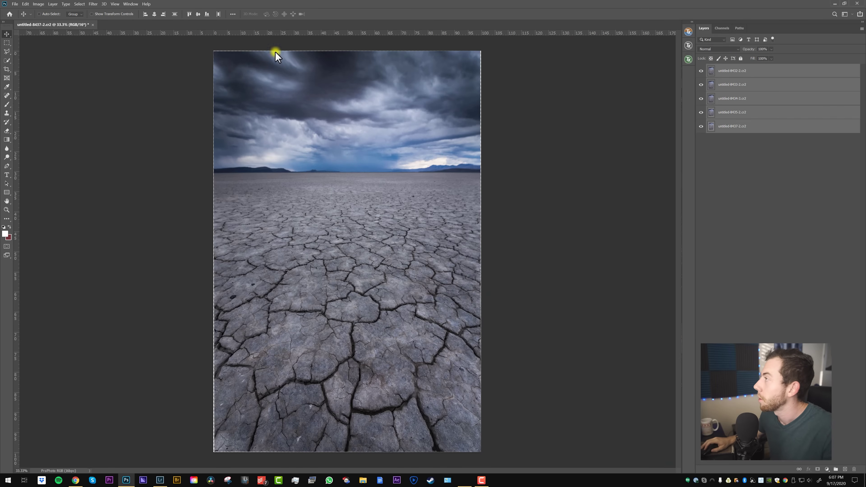
left_click(27, 4)
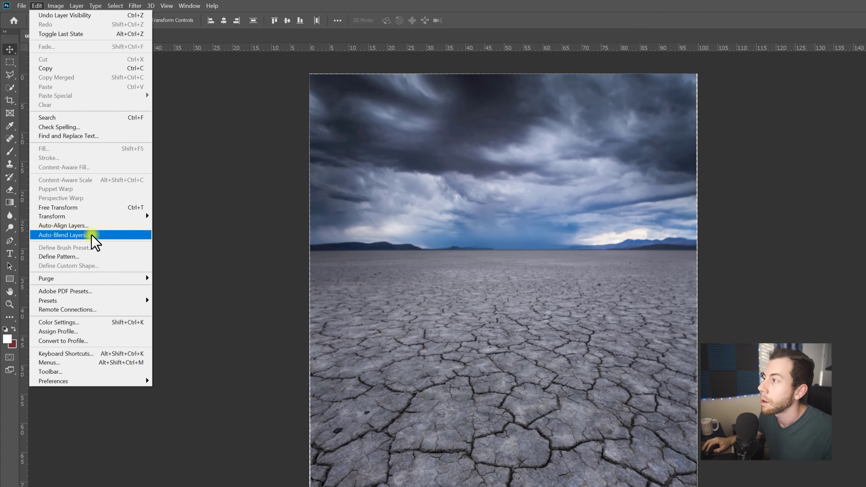
left_click(91, 235)
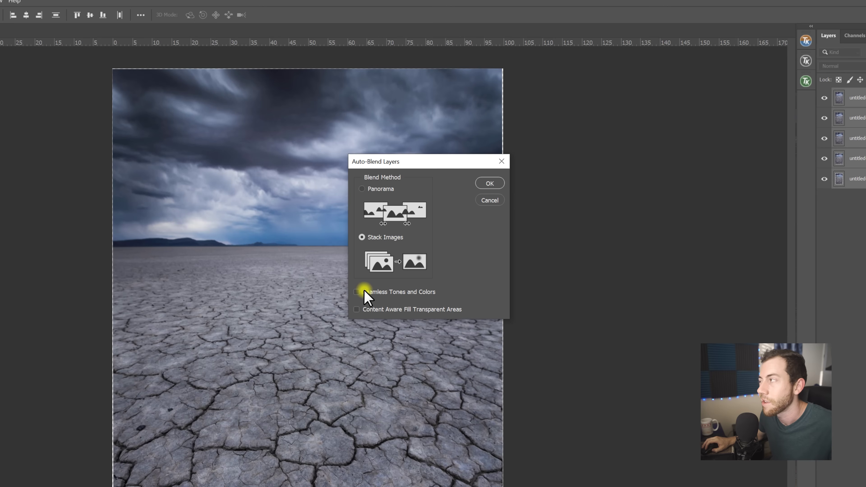
left_click(490, 184)
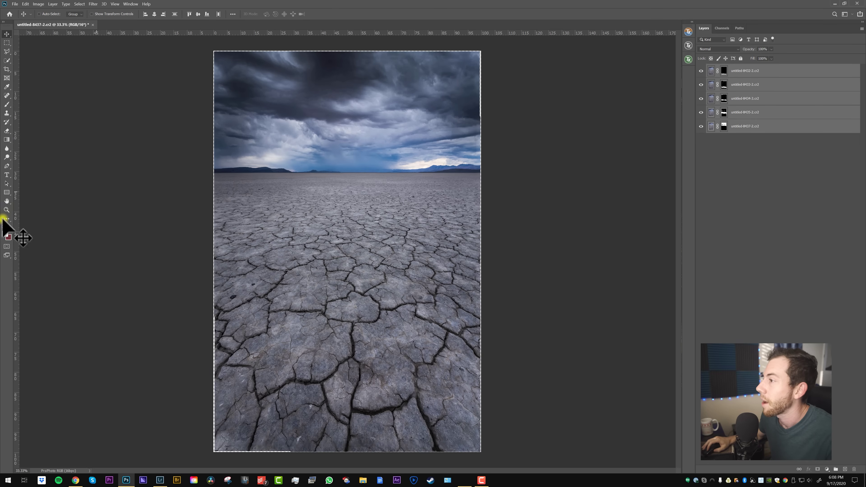
- Zoom in to inspect sharpness of the horizon, sky and distant mountains
left_click(340, 206)
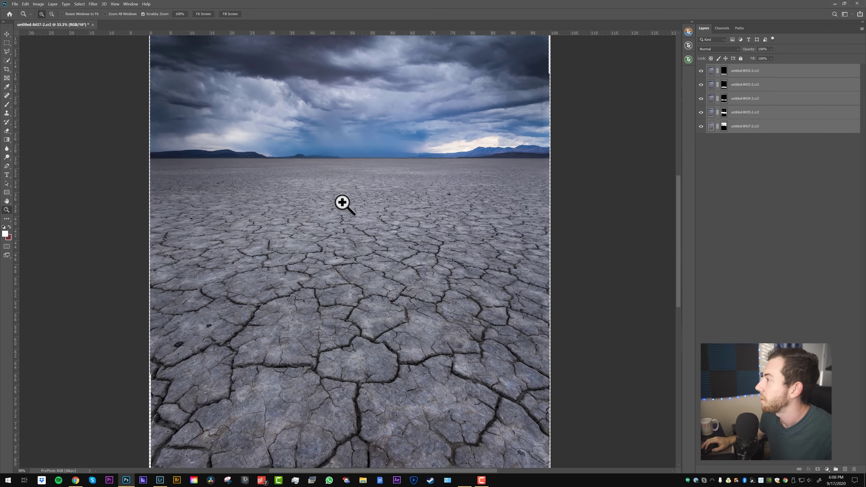
left_click(335, 167)
left_click(321, 145)
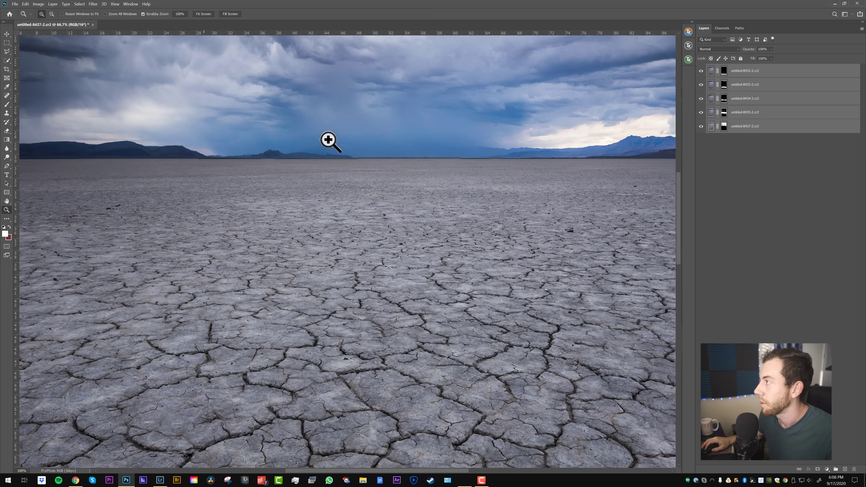
left_click_drag(292, 129, 389, 193)
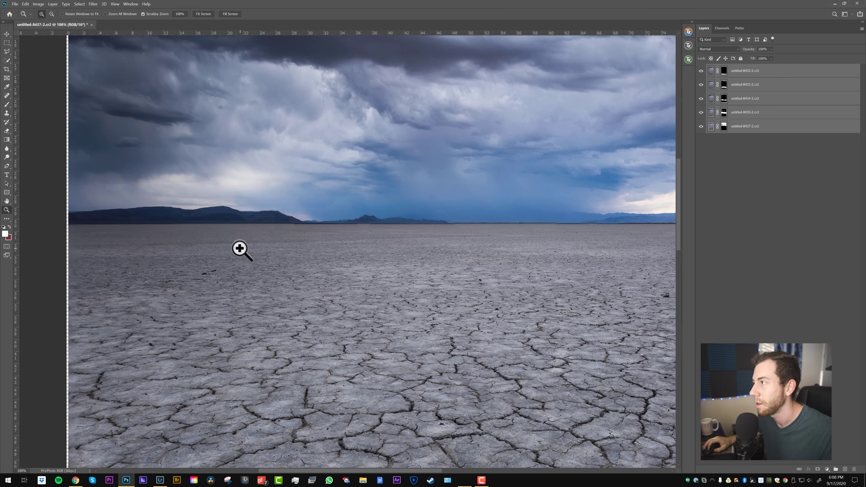
left_click(177, 192)
left_click(177, 183)
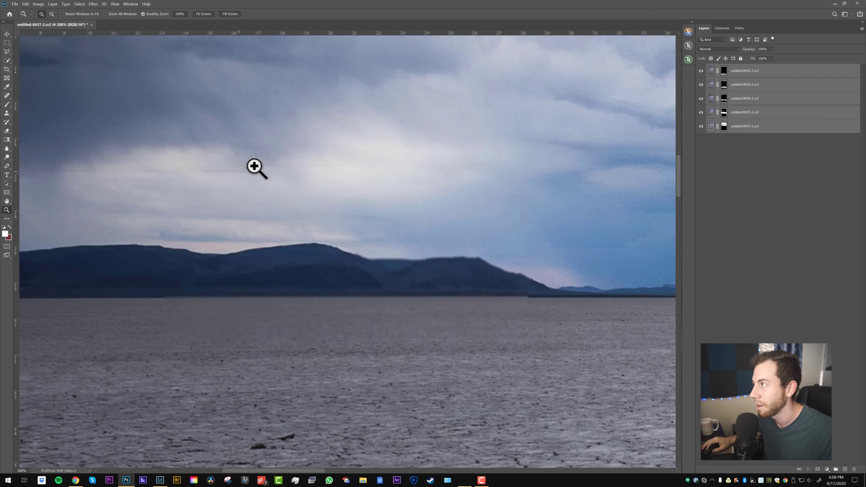
left_click_drag(487, 217, 257, 168)
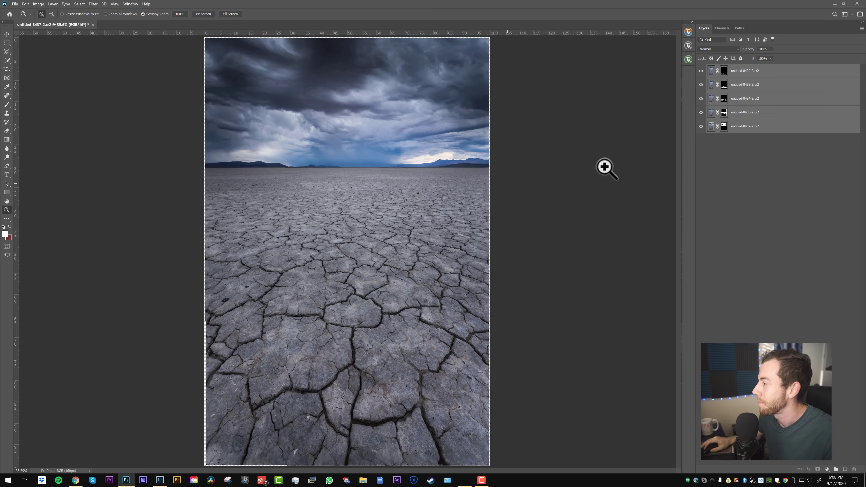
- Inspect the foreground cracks, fit the image on screen, and select the top layer
left_click(255, 419)
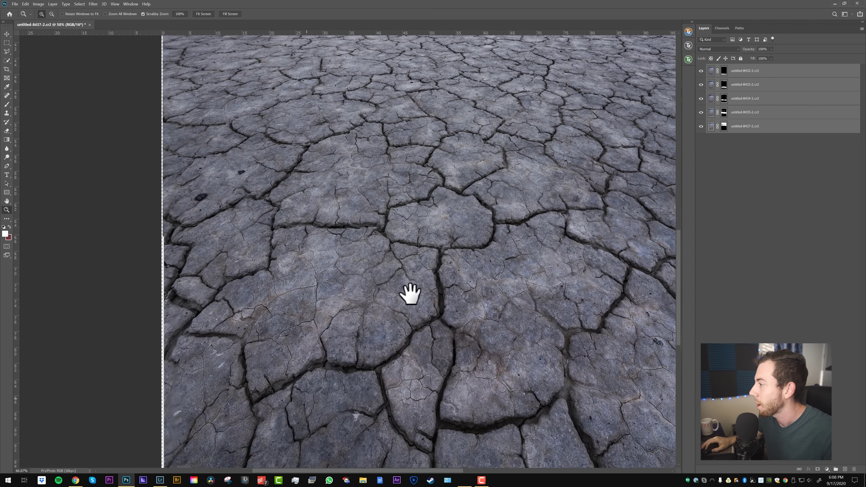
left_click_drag(302, 300, 252, 290)
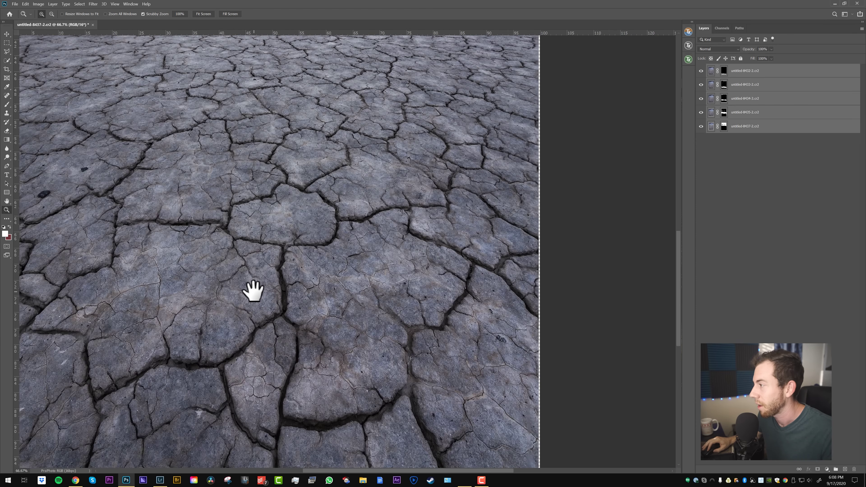
left_click_drag(345, 167, 371, 252)
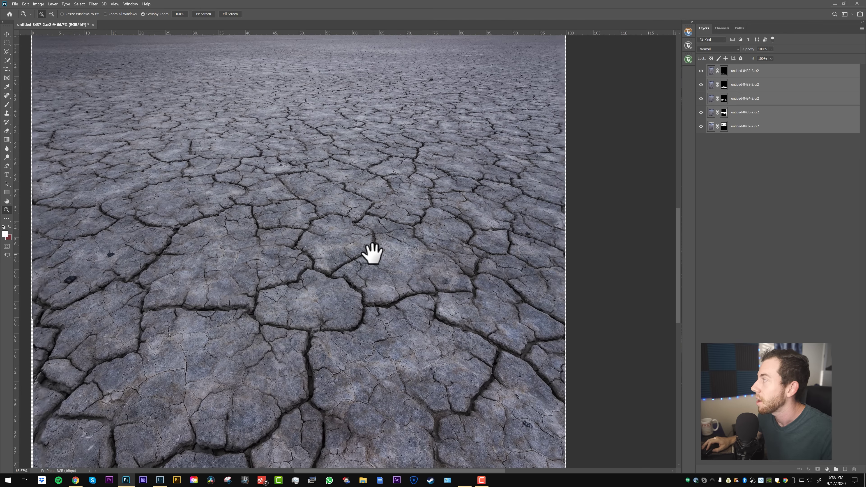
right_click(366, 236)
left_click(375, 240)
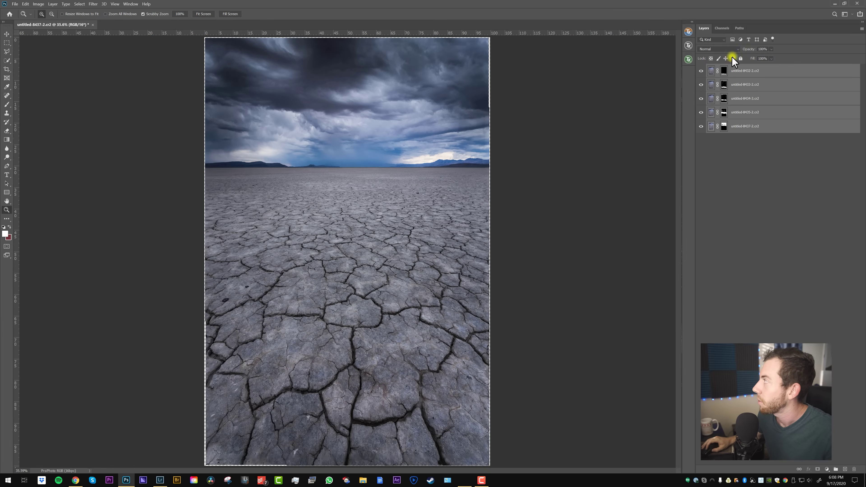
left_click(746, 73)
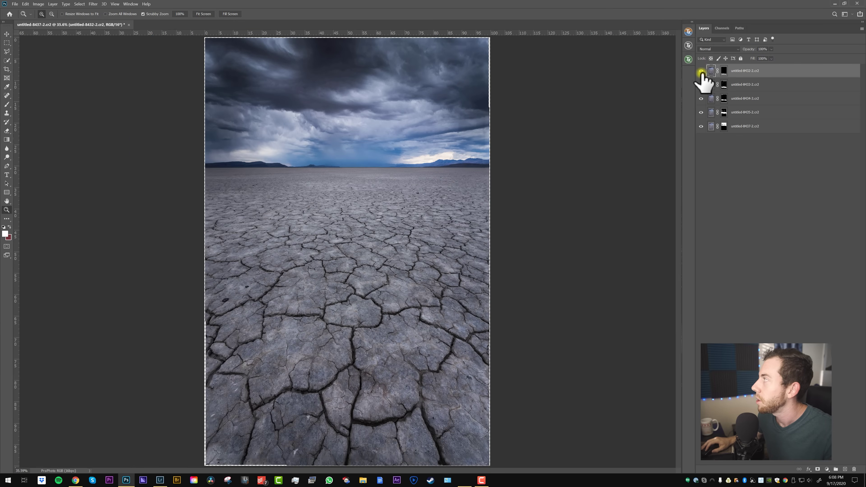
- Duplicate the 8437 layer, remove the copy's mask, and move it to the top
left_click(701, 125, "alt")
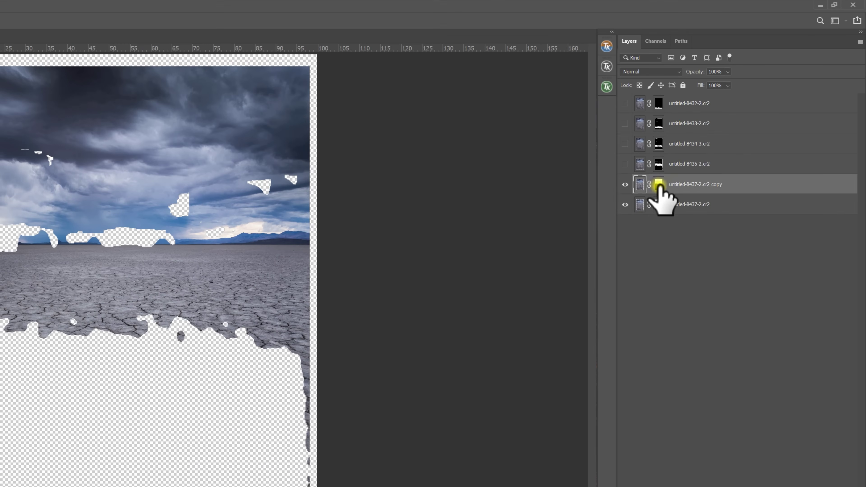
right_click(657, 185)
left_click(689, 205)
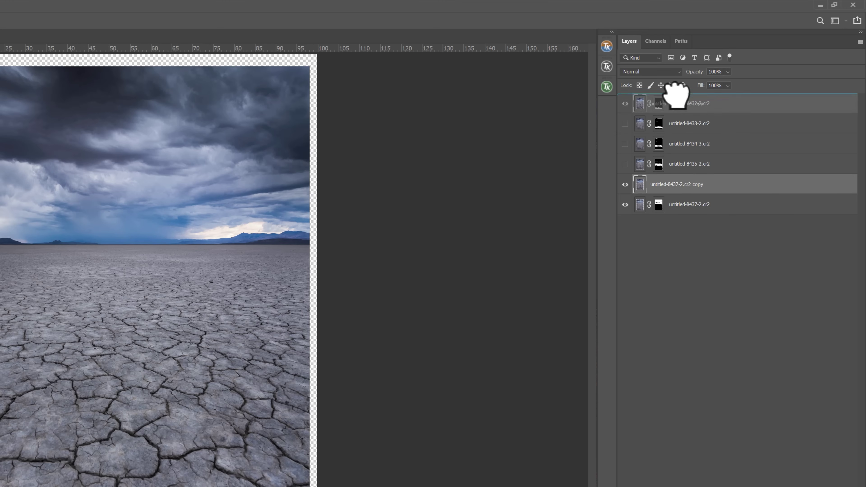
key("ctrl+shift+bracketright")
- Give the 8437 copy a fresh layer mask and make all layers visible again
left_click_drag(619, 191, 622, 126)
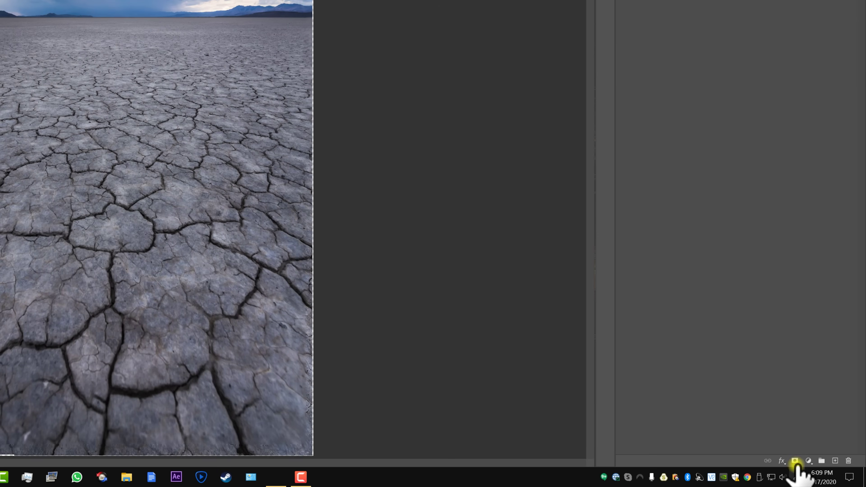
left_click(795, 461)
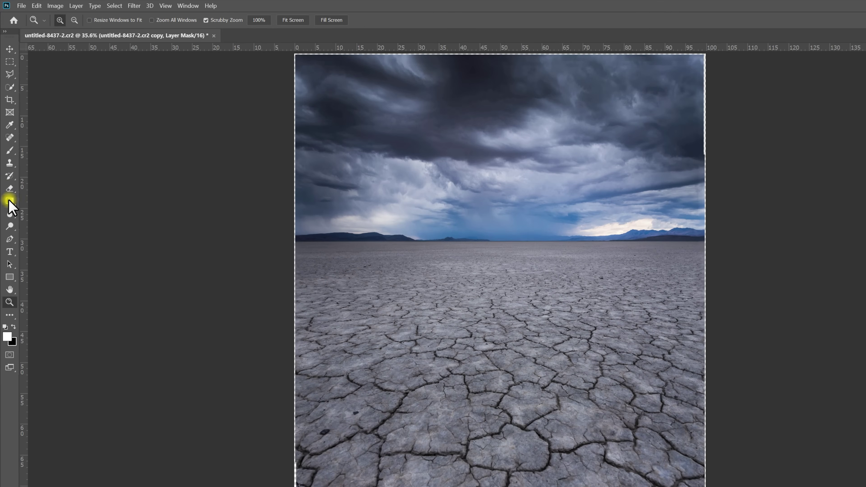
left_click(10, 201)
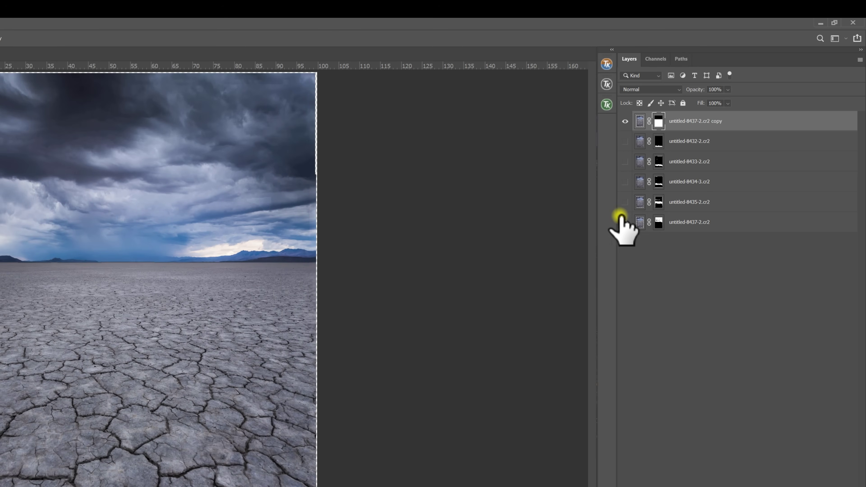
left_click(624, 223)
left_click_drag(622, 151, 630, 199)
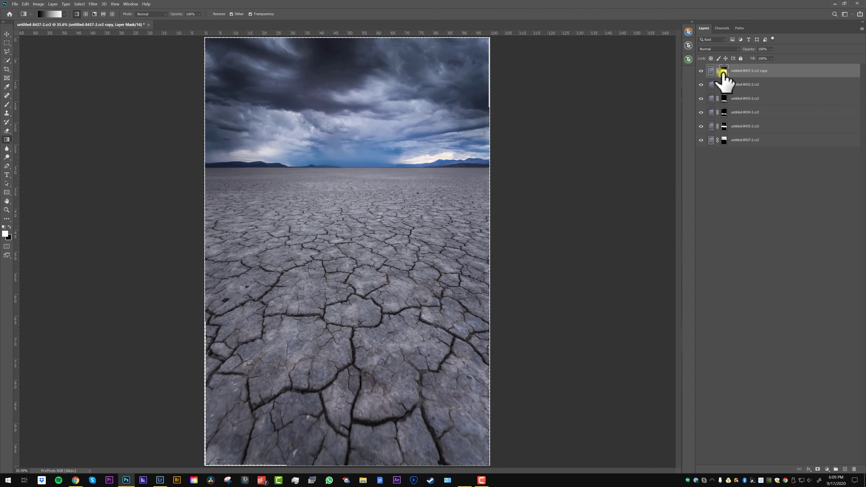
- Invert the copy layer's mask to black and toggle its visibility to compare
key("ctrl+i")
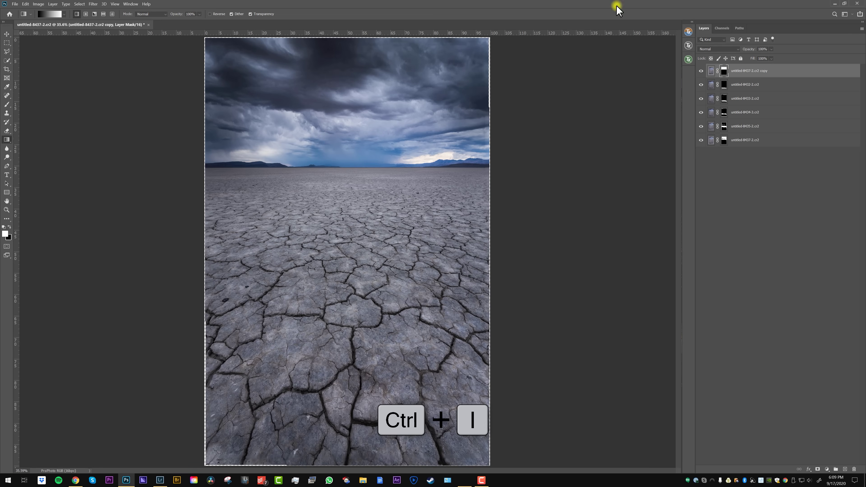
left_click(700, 70)
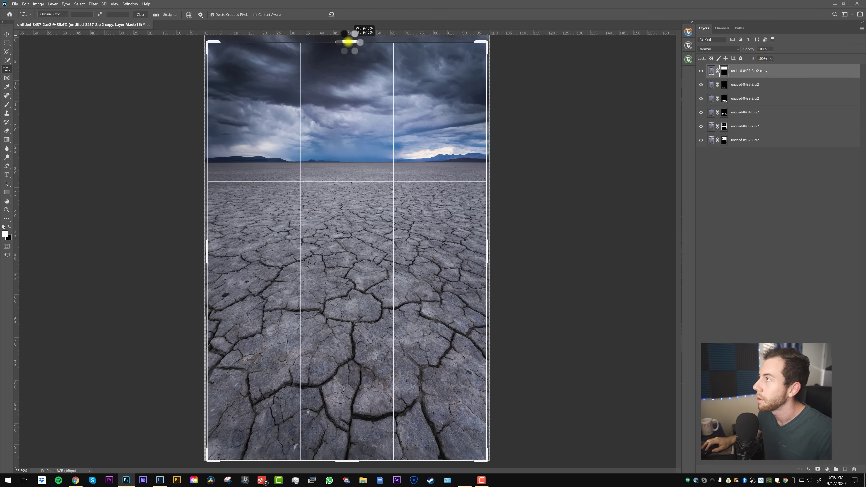
- Crop the composite slightly inward proportionally, then hide layers 8432 through 8434
left_click(341, 461)
left_click_drag(349, 461, 349, 457)
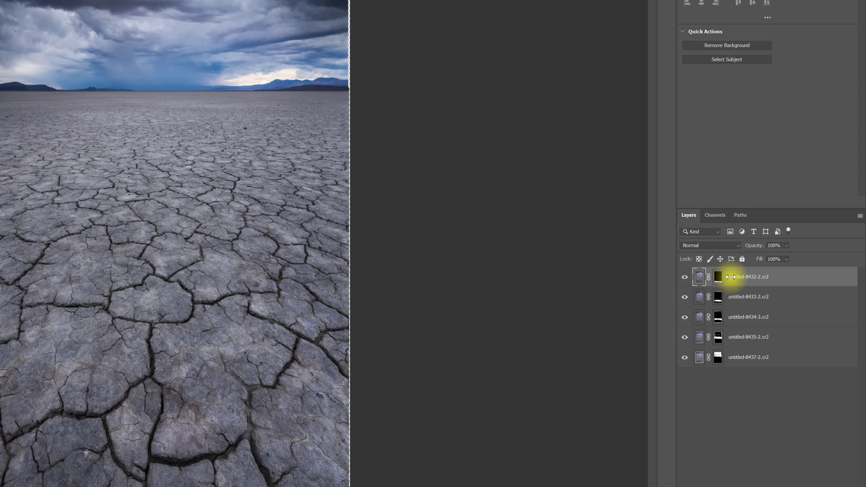
left_click(685, 277)
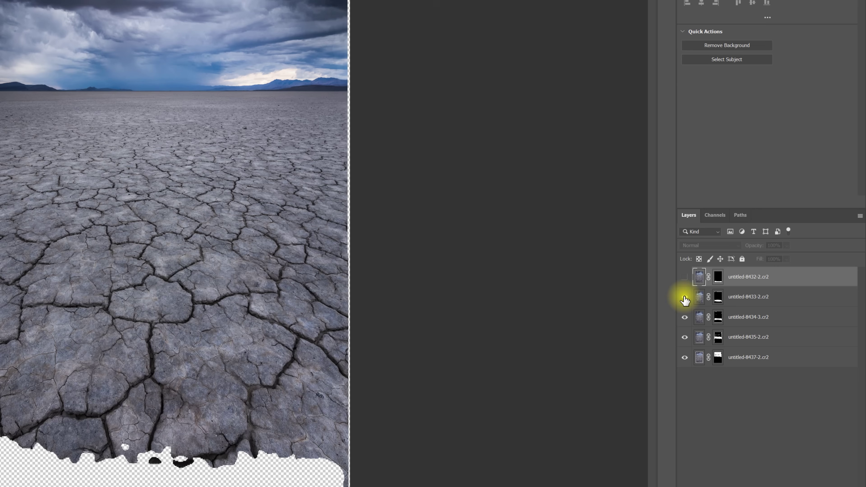
left_click(684, 298)
left_click(685, 318)
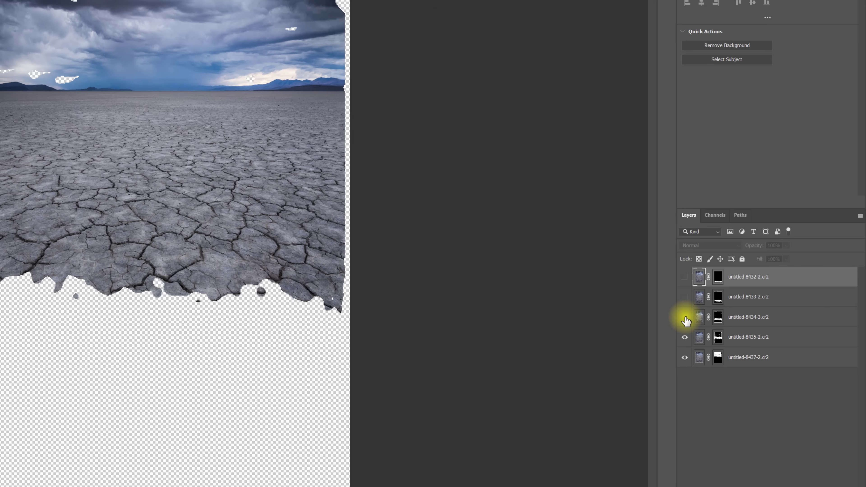
left_click(684, 338)
left_click(684, 337)
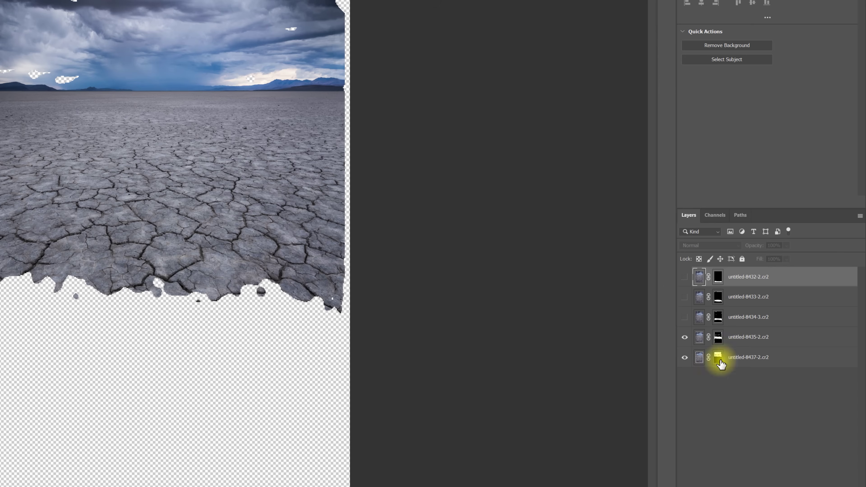
- Make all layers visible and delete the layer masks from all five frames
left_click(684, 317)
left_click(685, 277)
left_click(684, 297)
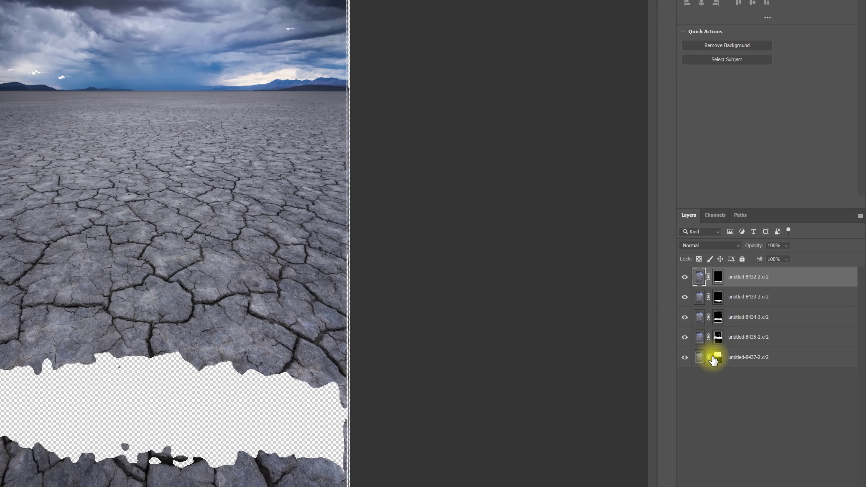
right_click(716, 356)
left_click(750, 376)
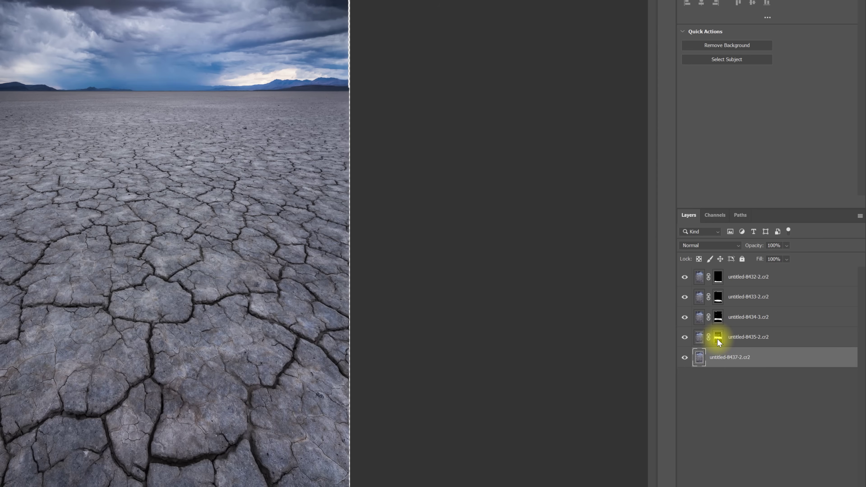
right_click(716, 339)
left_click(750, 358)
right_click(718, 318)
left_click(734, 338)
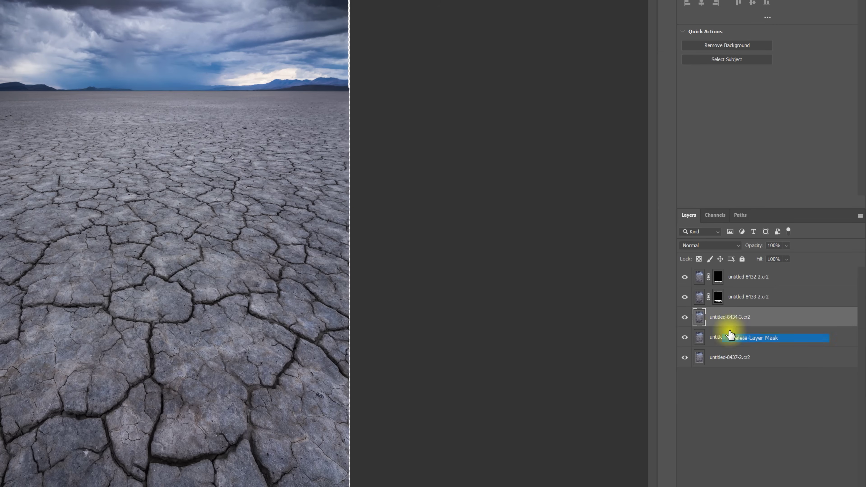
right_click(718, 297)
left_click(737, 320)
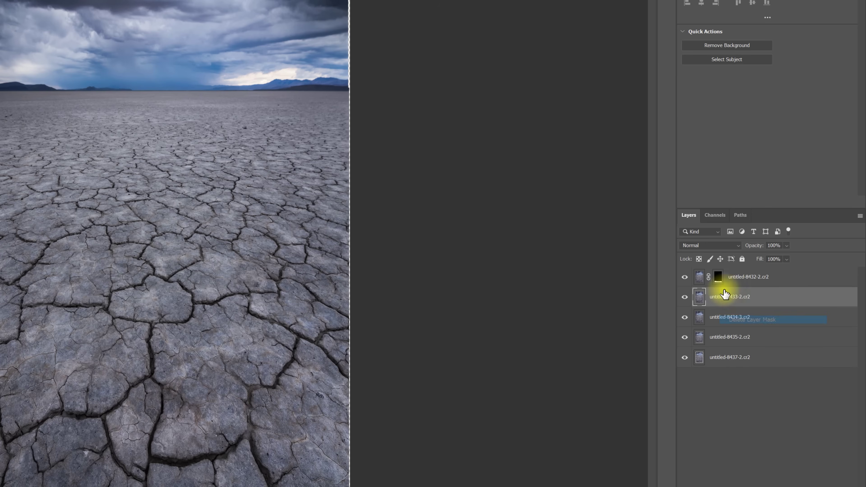
right_click(718, 276)
left_click(736, 298)
- Hide every layer except 8437, zoom into the cracked ground, and select 8435
left_click(722, 390)
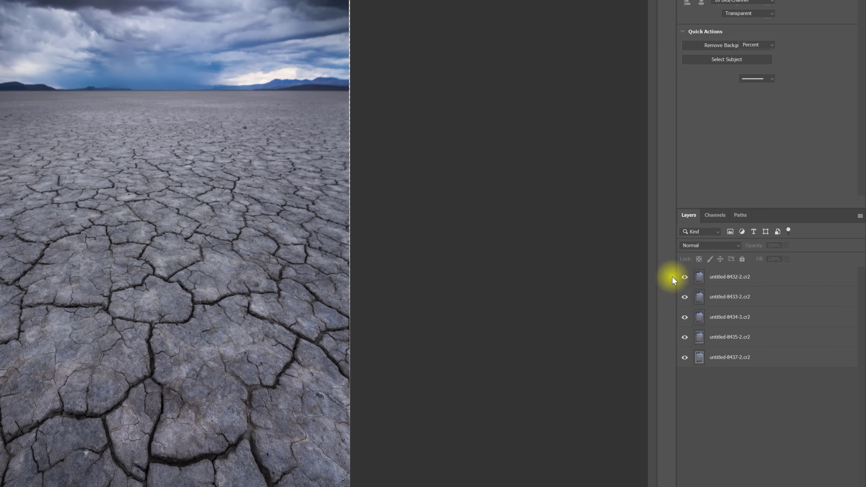
left_click_drag(684, 277, 685, 326)
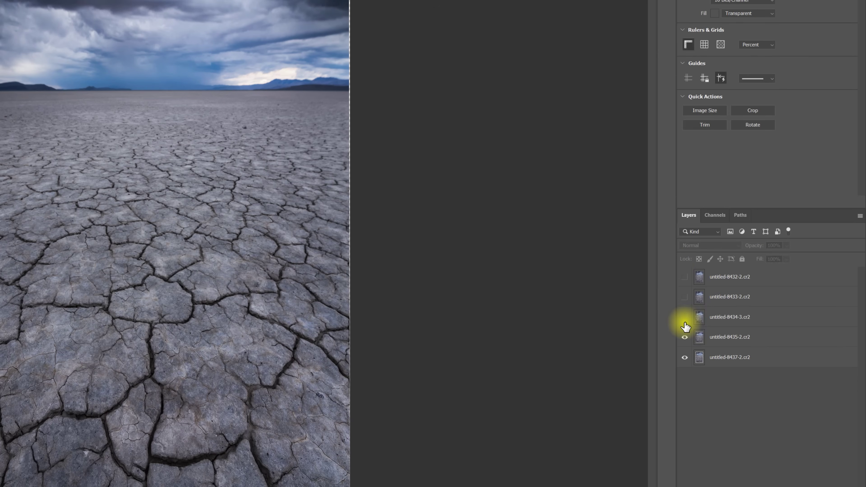
left_click(684, 343)
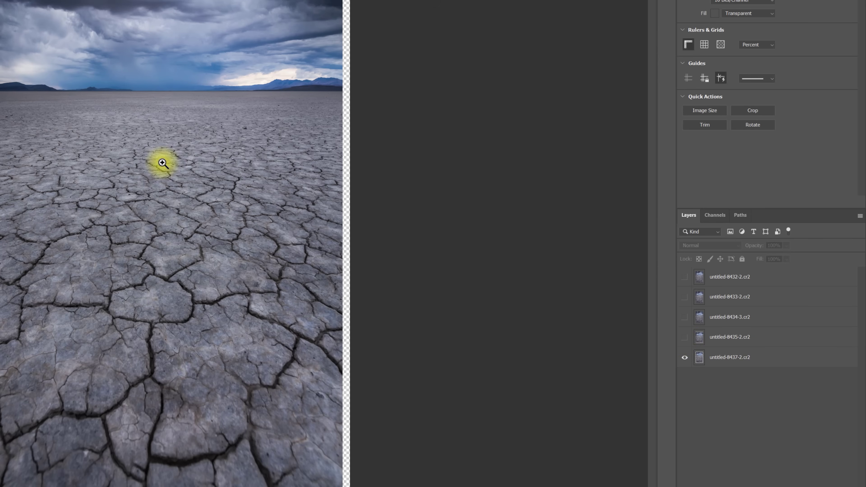
key("alt+comma")
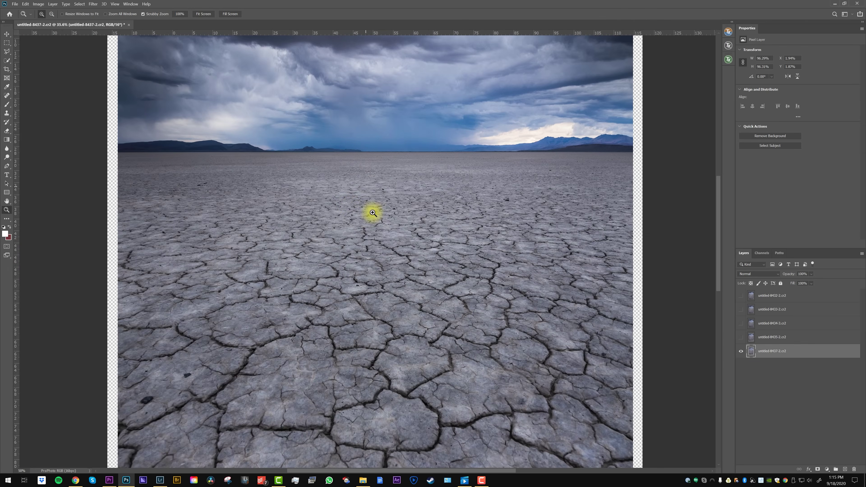
left_click(372, 213)
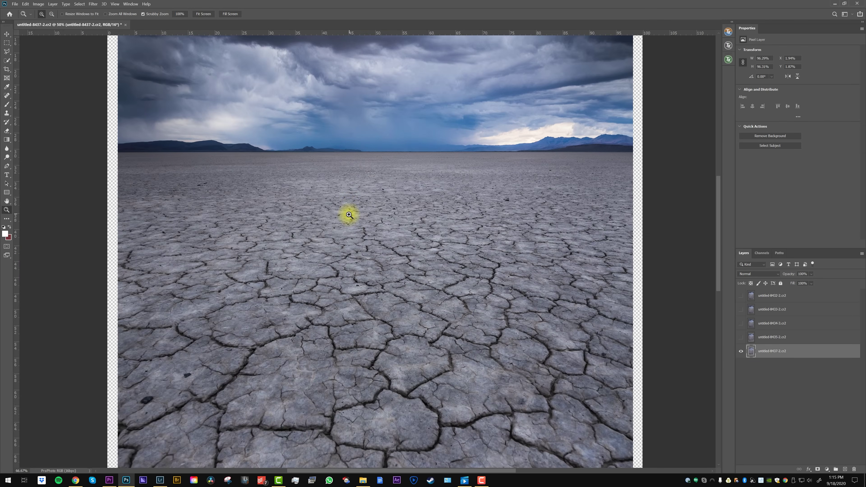
left_click_drag(453, 308, 446, 265)
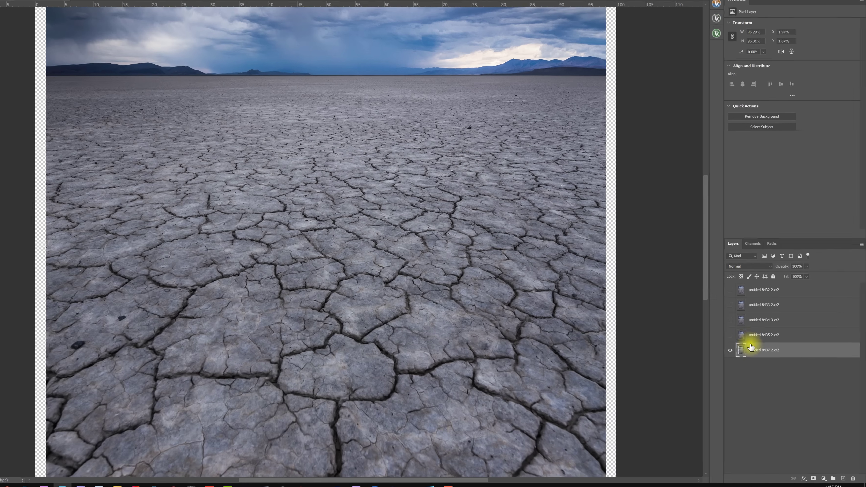
left_click(755, 339)
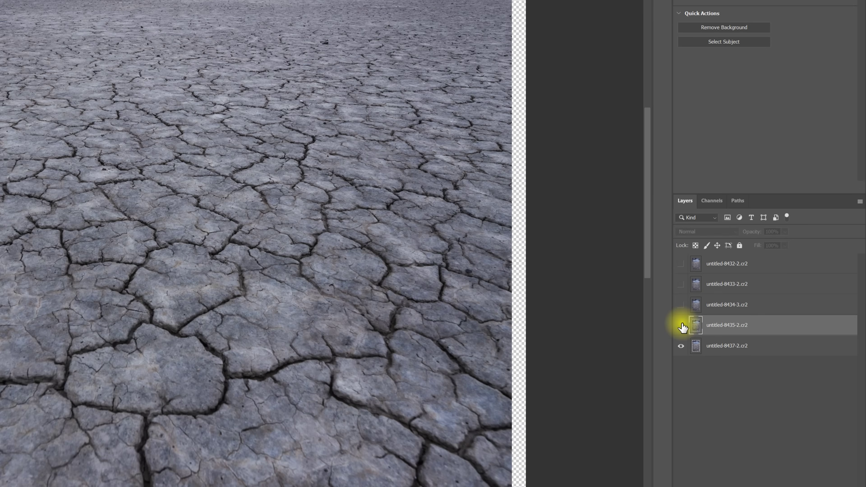
- Show the 8435 layer with its mask inverted to solid black
left_click(681, 326)
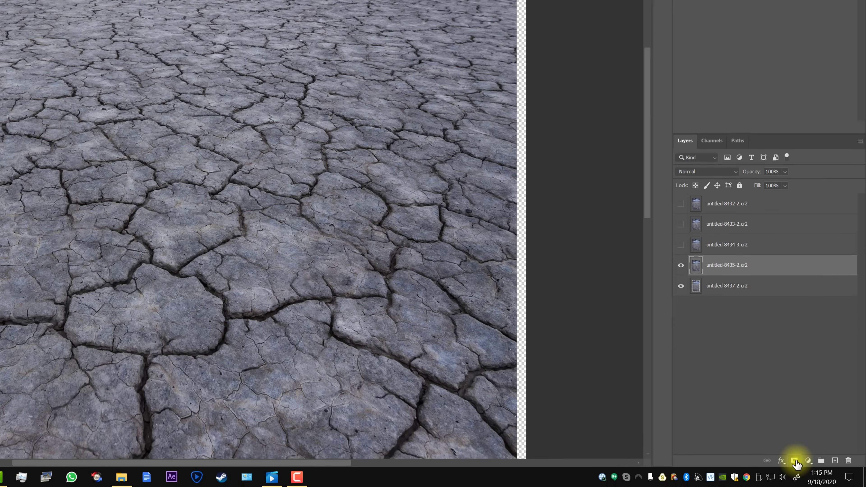
left_click(680, 265)
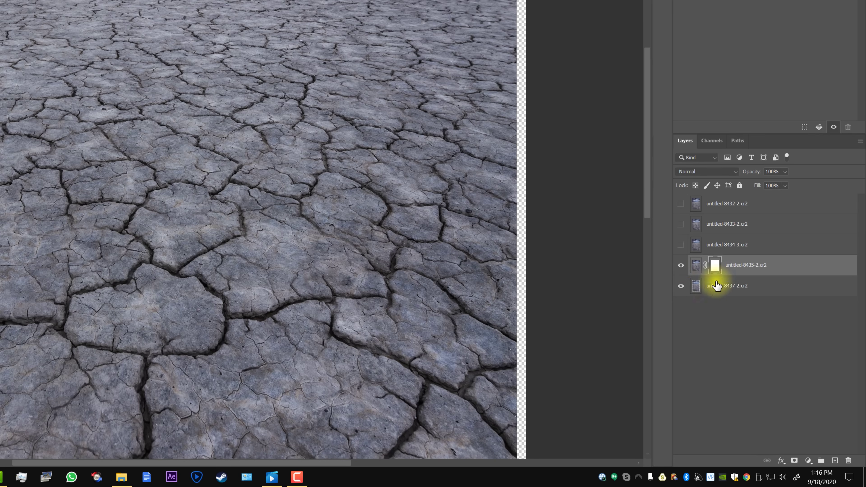
left_click(714, 265)
key("ctrl+i")
key("z")
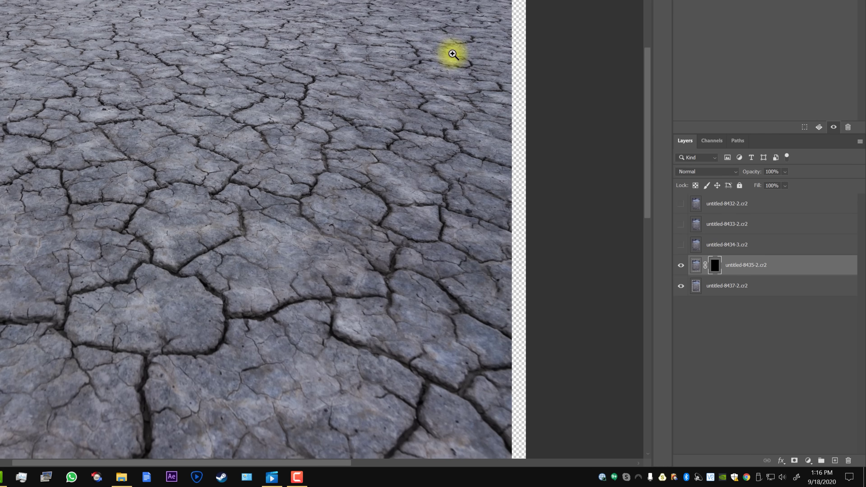
left_click(680, 269)
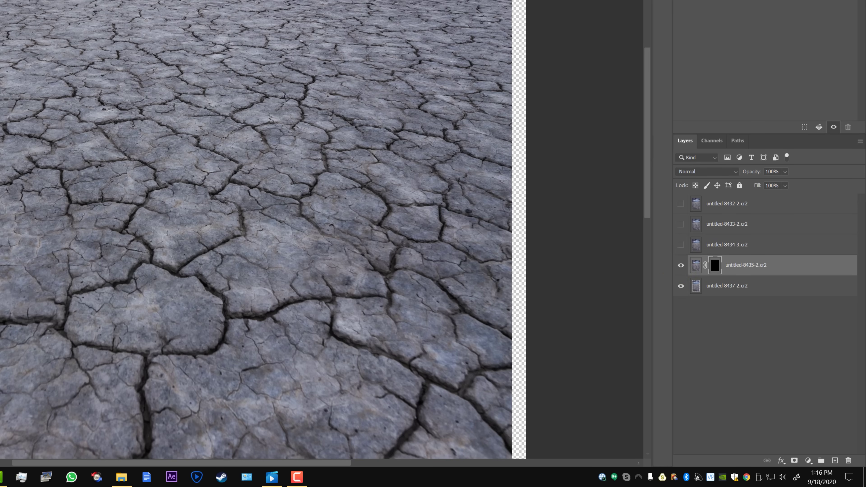
left_click(8, 170, "alt")
- Set up a 464 px brush painting white and view the image at 100%
left_click(9, 154)
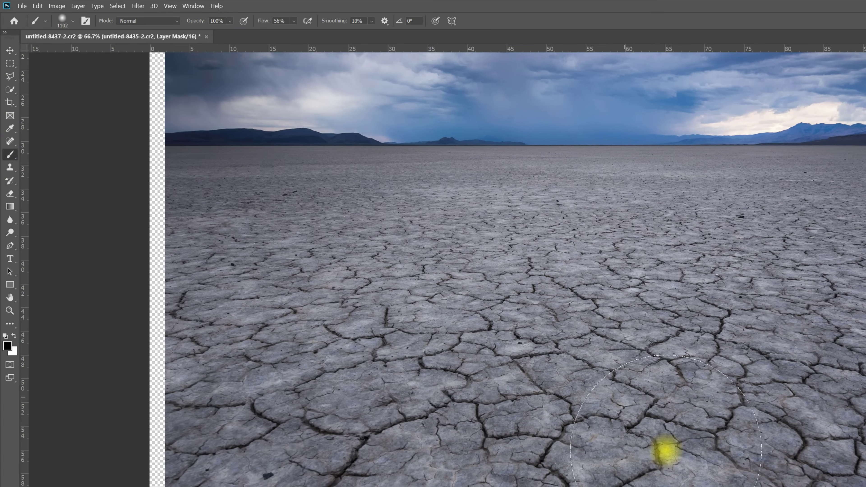
left_click(63, 20)
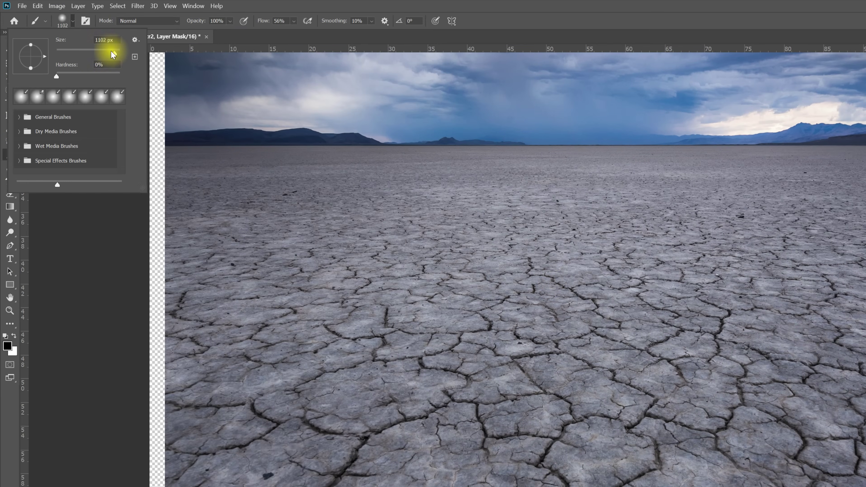
left_click_drag(115, 53, 112, 54)
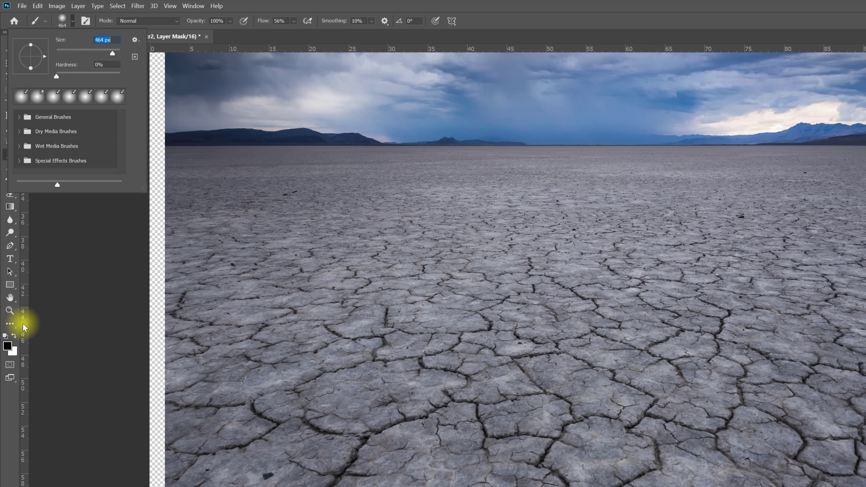
left_click(14, 337)
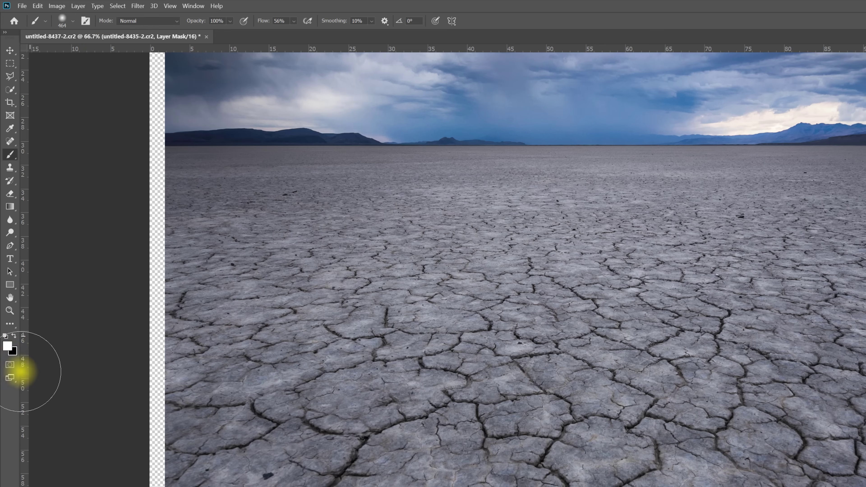
left_click(10, 310)
left_click(344, 261)
- Paint the 8435 mask white along the left and lower-left edges, then show layer untitled-8434-3.cr2
left_click_drag(437, 240, 444, 261)
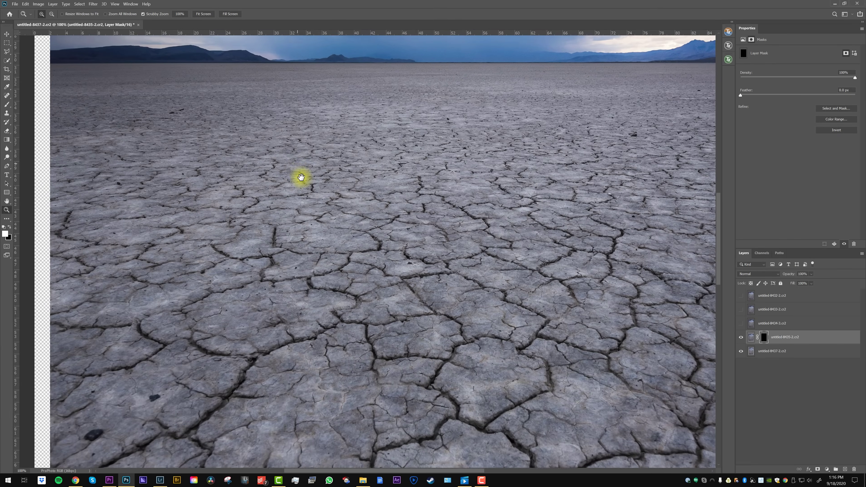
scroll(301, 180, "down", 3)
key("b")
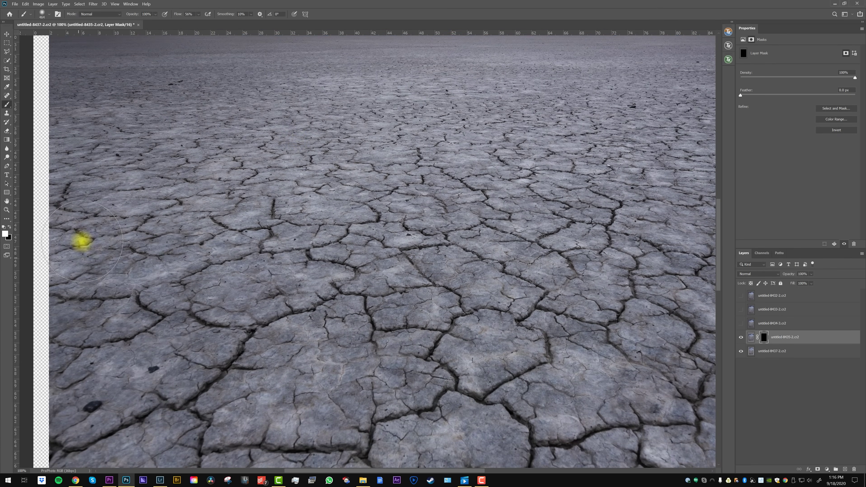
mouse_move(82, 240)
left_mouse_down()
mouse_move(116, 251)
mouse_move(71, 247)
mouse_move(114, 242)
left_mouse_up()
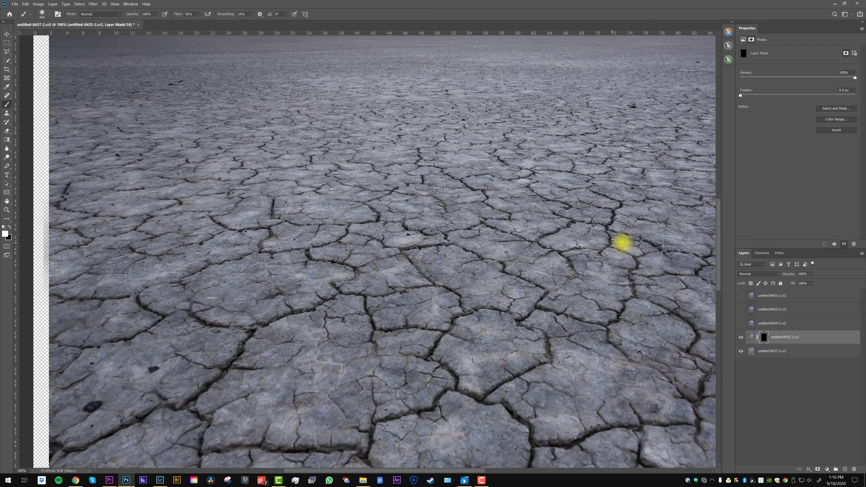
left_click_drag(528, 246, 292, 247)
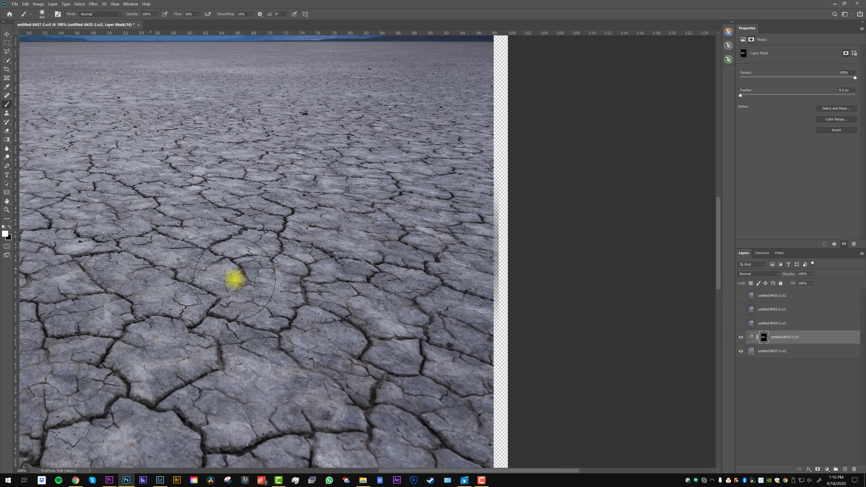
left_click_drag(149, 261, 469, 270)
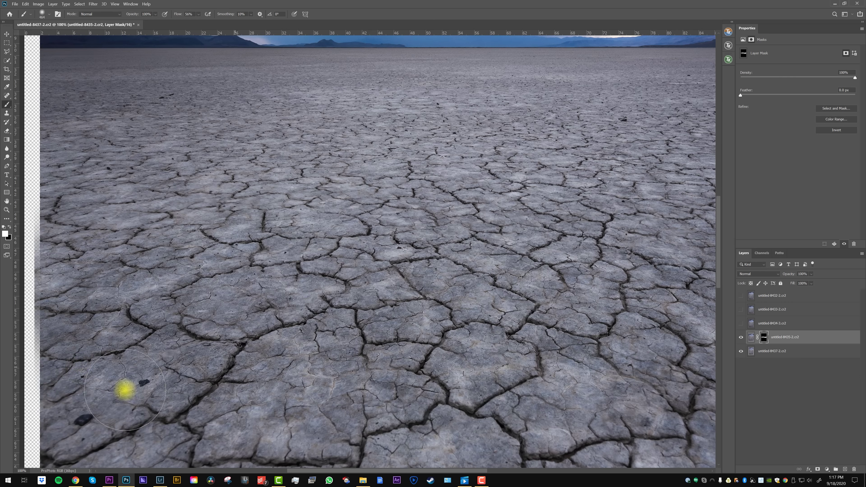
mouse_move(126, 389)
left_mouse_down()
mouse_move(102, 376)
mouse_move(63, 396)
left_mouse_up()
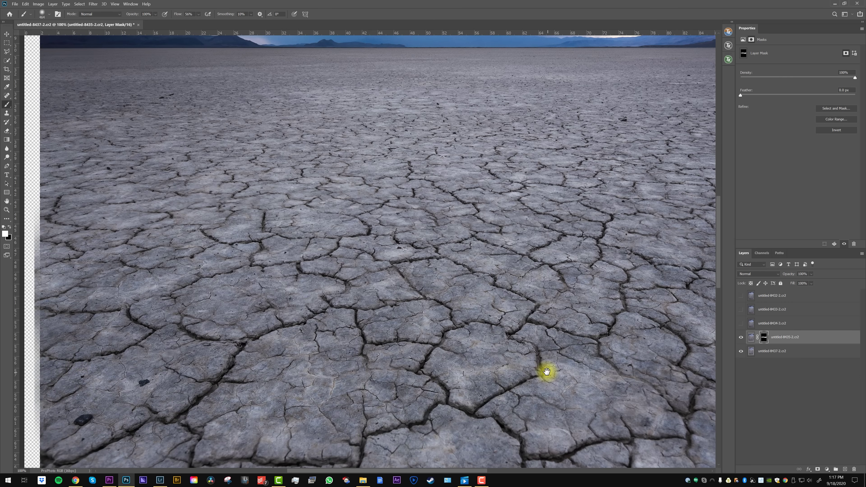
left_click_drag(546, 372, 385, 333)
left_click_drag(668, 354, 559, 354)
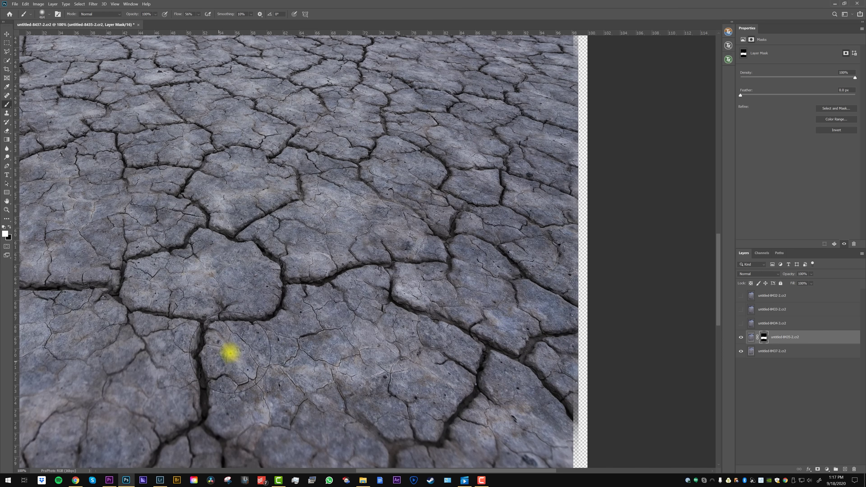
scroll(529, 320, "left", 8)
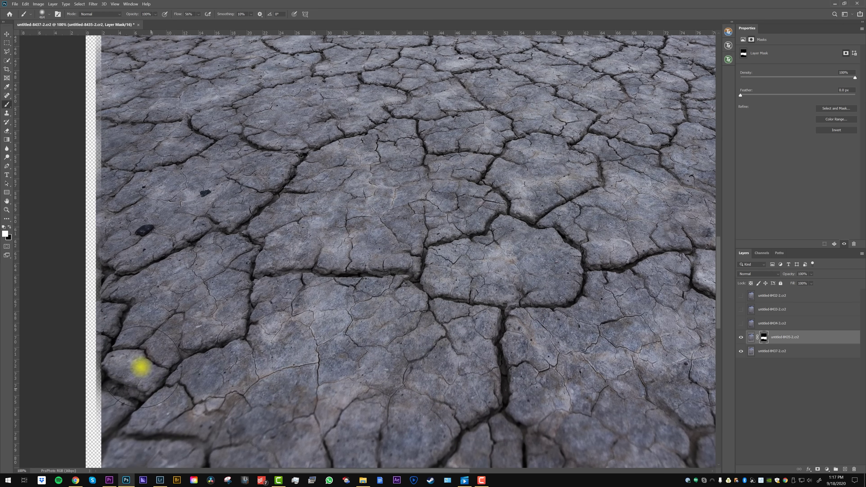
left_click(741, 324)
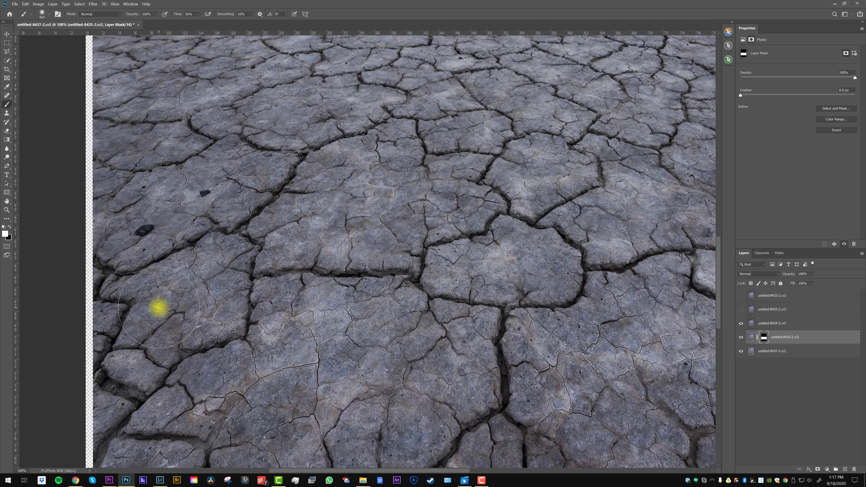
- Give layer 8434-3 a hide-all mask and paint in the lower right edge and faded right strip
left_click(772, 327)
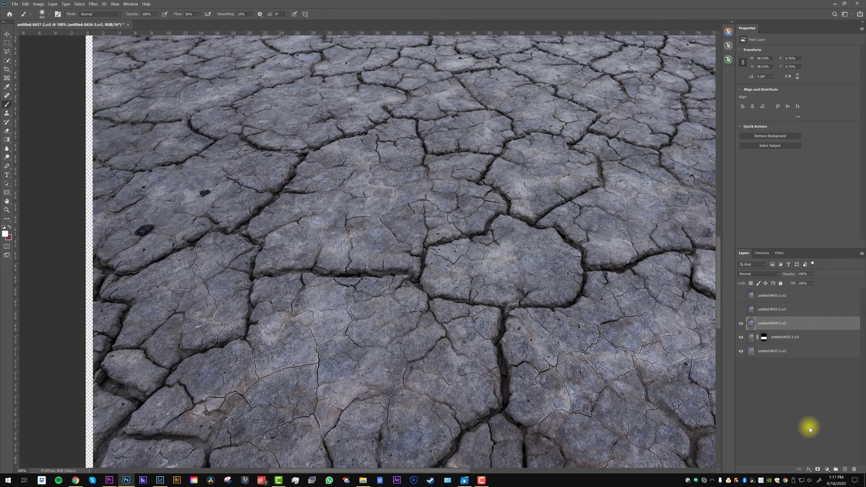
key("ctrl+backslash")
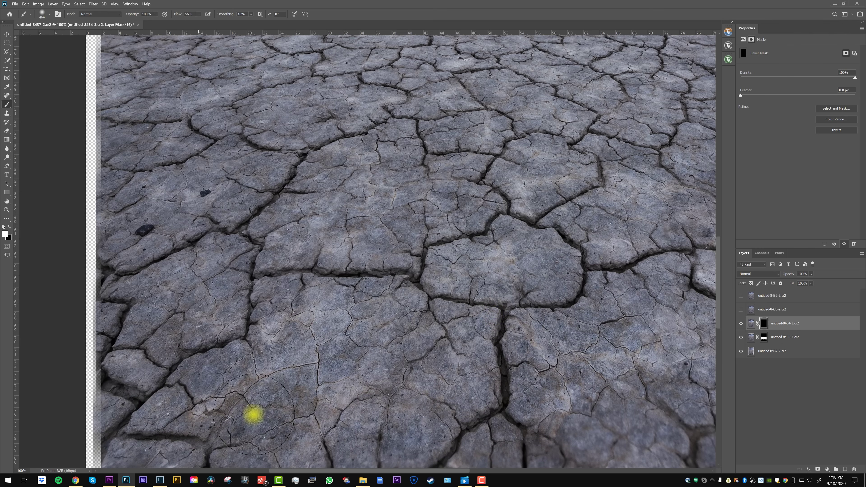
left_click_drag(526, 378, 211, 336)
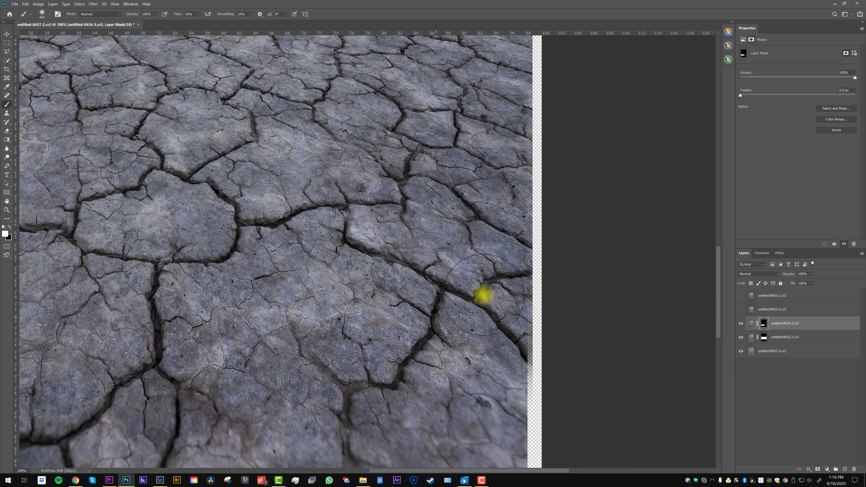
mouse_move(428, 267)
left_mouse_down()
mouse_move(522, 266)
mouse_move(500, 402)
left_mouse_up()
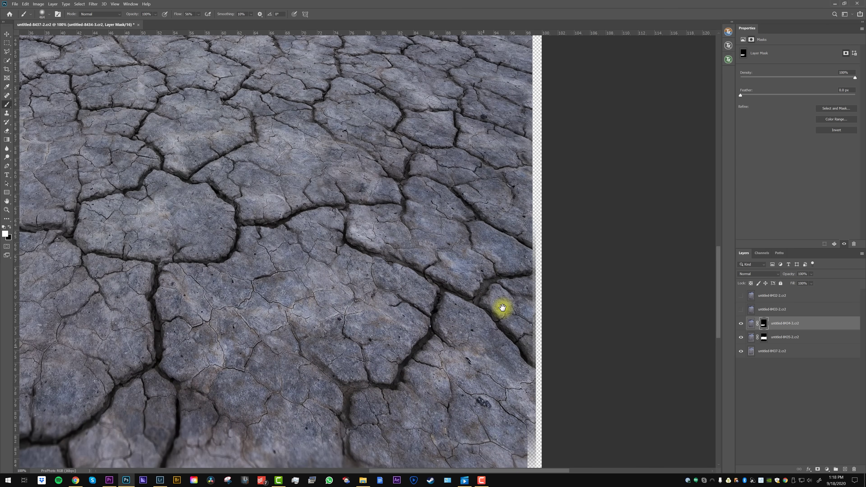
left_click_drag(502, 307, 508, 290)
left_click(528, 354)
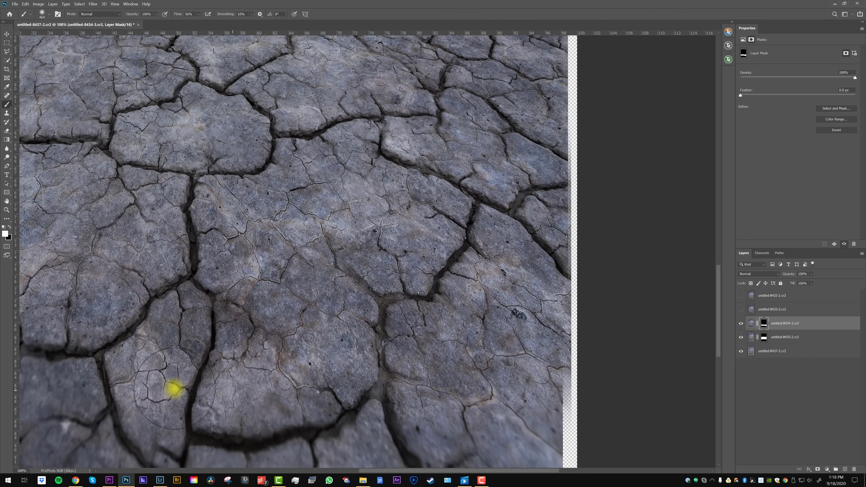
- Paint in the lower-left and bottom-right cracks, then show layer 8433-2 with a hide-all mask
left_click_drag(499, 301, 470, 269)
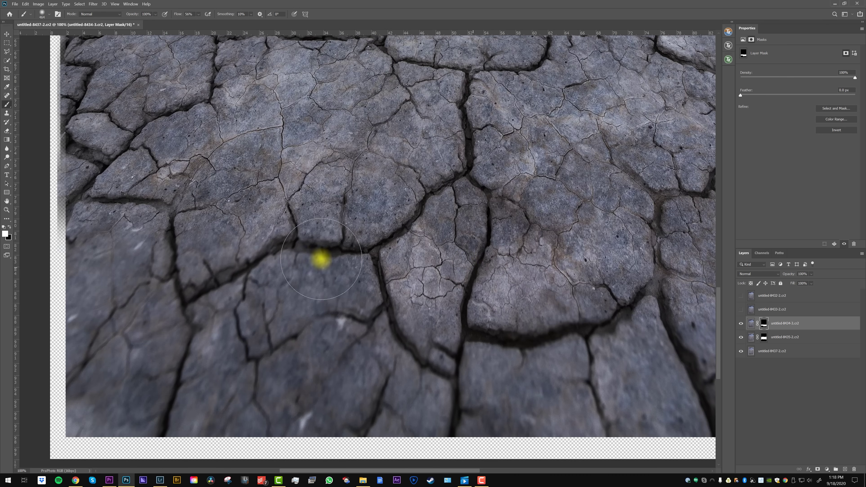
mouse_move(279, 228)
left_mouse_down()
mouse_move(272, 291)
mouse_move(227, 230)
mouse_move(143, 279)
mouse_move(176, 312)
mouse_move(414, 303)
mouse_move(323, 314)
mouse_move(299, 300)
mouse_move(144, 300)
mouse_move(150, 220)
mouse_move(49, 213)
mouse_move(66, 433)
mouse_move(101, 369)
mouse_move(95, 376)
mouse_move(104, 369)
mouse_move(264, 377)
mouse_move(161, 404)
mouse_move(373, 377)
mouse_move(338, 315)
mouse_move(408, 427)
mouse_move(539, 445)
mouse_move(609, 372)
mouse_move(519, 397)
left_mouse_up()
left_click_drag(281, 378, 236, 377)
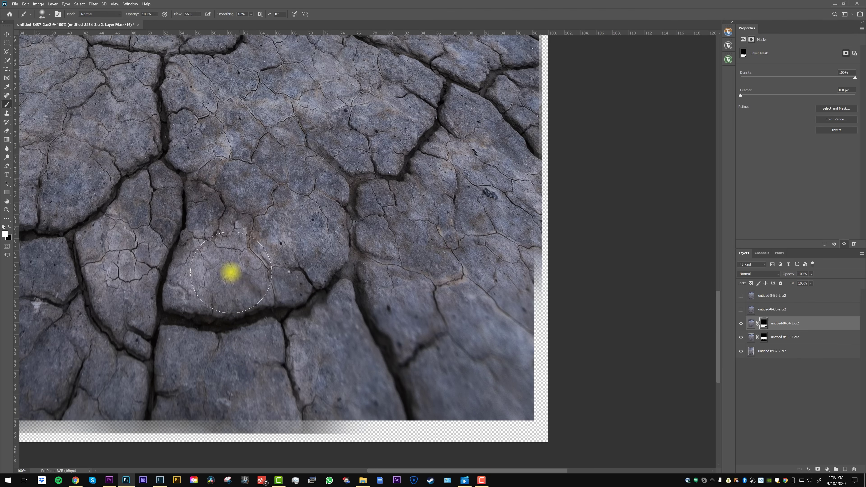
mouse_move(356, 323)
left_mouse_down()
mouse_move(448, 379)
mouse_move(548, 400)
left_mouse_up()
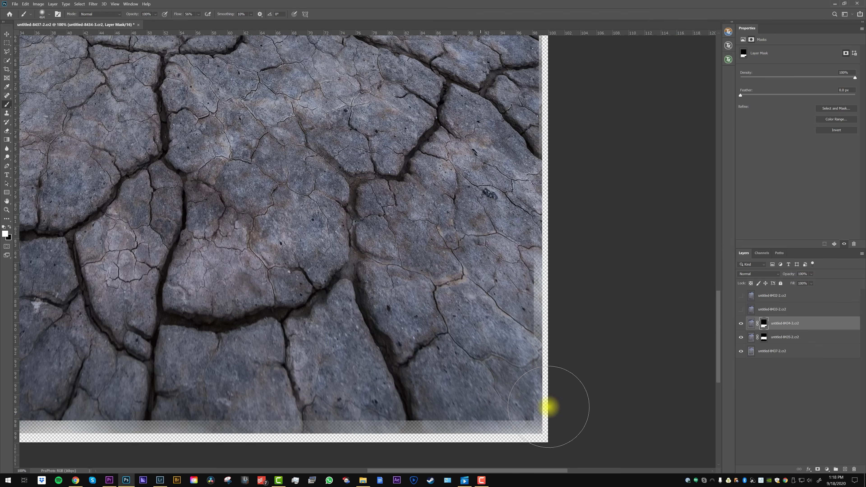
key("alt+]")
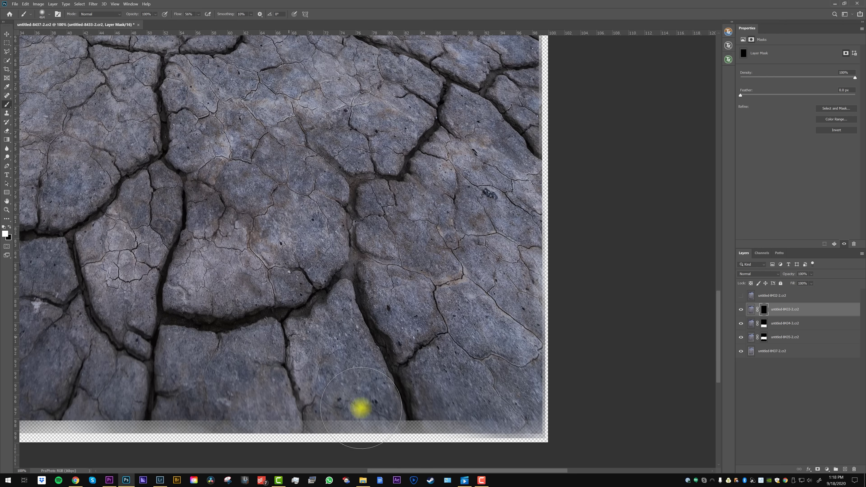
- Paint the 8433-2 mask white along the bottom centre strip and the left edge
mouse_move(360, 408)
left_mouse_down()
mouse_move(331, 353)
mouse_move(294, 357)
mouse_move(285, 328)
mouse_move(170, 355)
mouse_move(162, 402)
left_mouse_up()
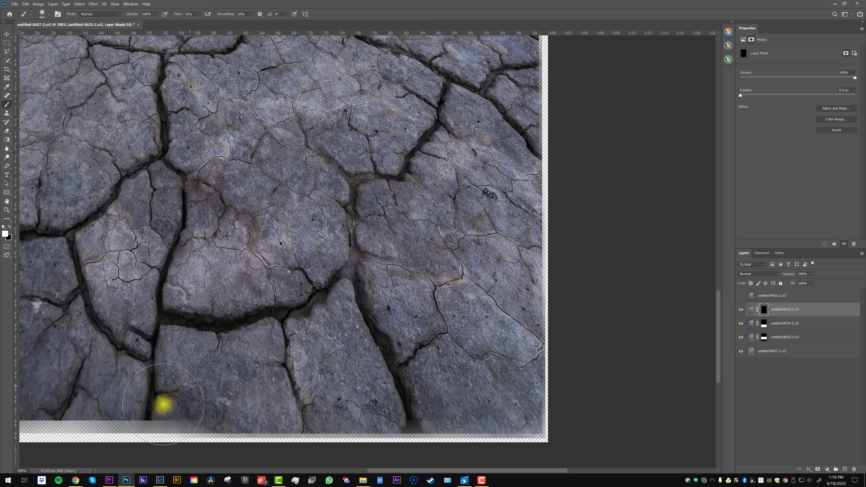
left_click_drag(473, 298, 526, 300)
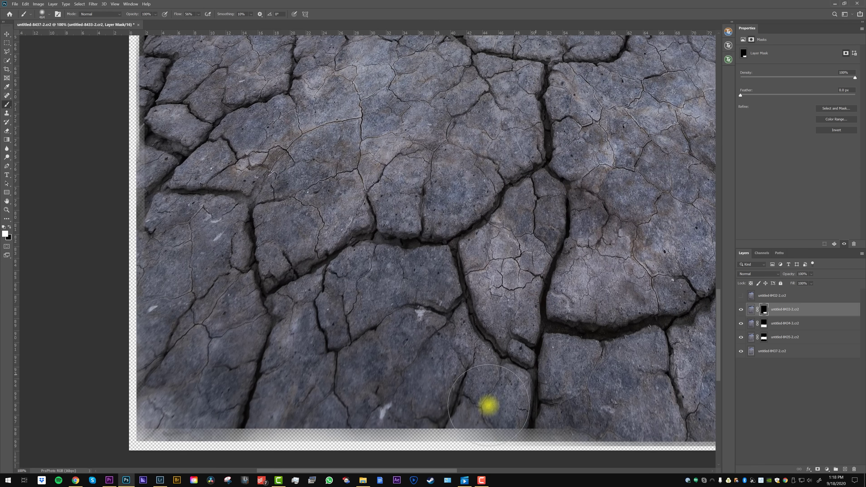
mouse_move(386, 287)
left_mouse_down()
mouse_move(416, 275)
mouse_move(304, 294)
mouse_move(236, 289)
mouse_move(188, 350)
mouse_move(231, 410)
mouse_move(392, 420)
mouse_move(174, 242)
mouse_move(203, 384)
mouse_move(251, 406)
mouse_move(219, 375)
mouse_move(303, 425)
mouse_move(800, 326)
left_mouse_up()
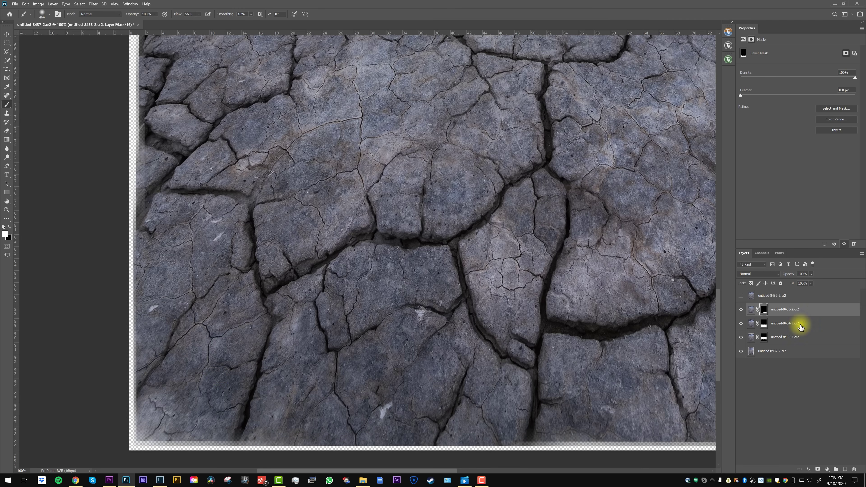
- Show top layer 8432-2, add an inverted black mask, and paint in its bottom-left and bottom strip
left_click(741, 296)
left_click(771, 296)
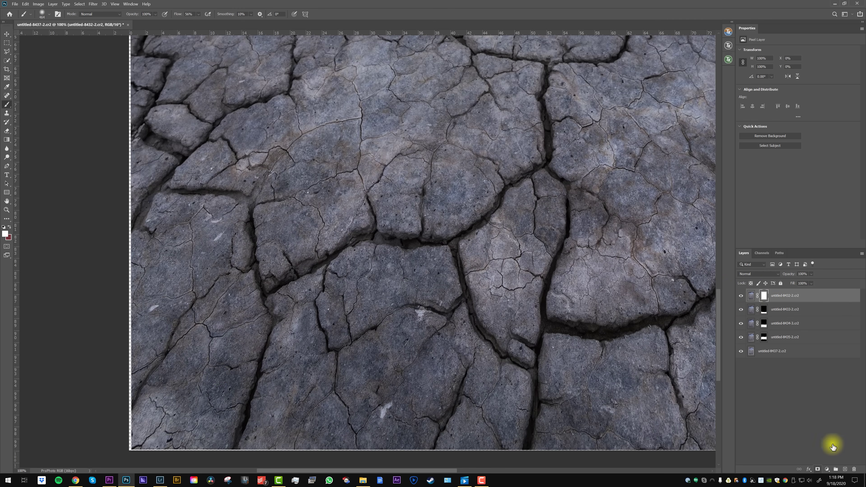
key("ctrl+backslash")
key("ctrl+i")
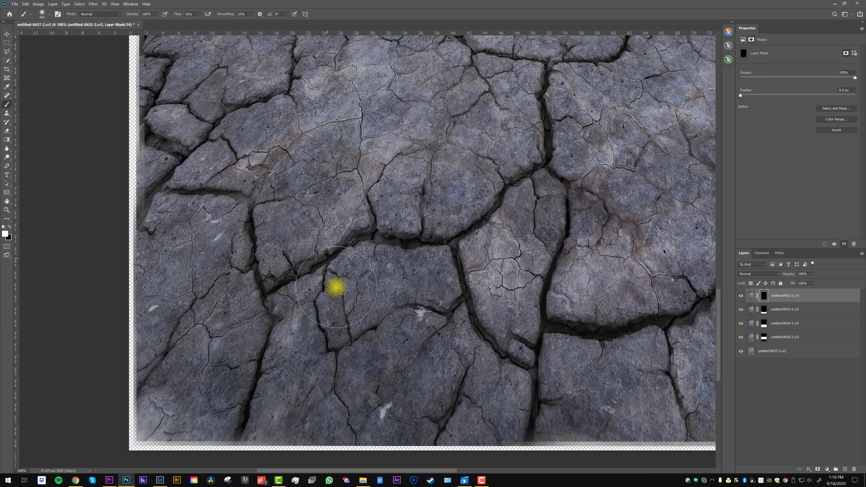
mouse_move(246, 374)
left_mouse_down()
mouse_move(208, 397)
mouse_move(191, 355)
left_mouse_up()
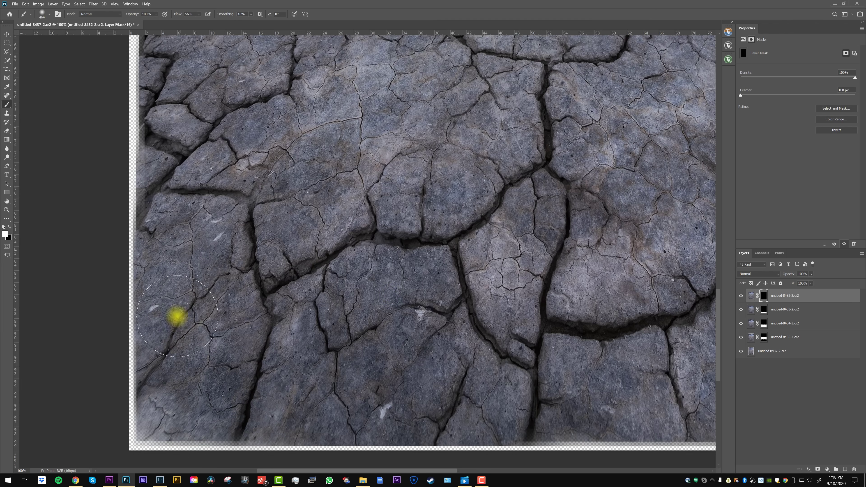
mouse_move(176, 315)
left_mouse_down()
mouse_move(326, 414)
mouse_move(408, 425)
mouse_move(561, 422)
mouse_move(545, 389)
mouse_move(624, 370)
left_mouse_up()
key("ctrl+0")
- Crop the image with the top and bottom edges pulled slightly inward, and apply it
key("c")
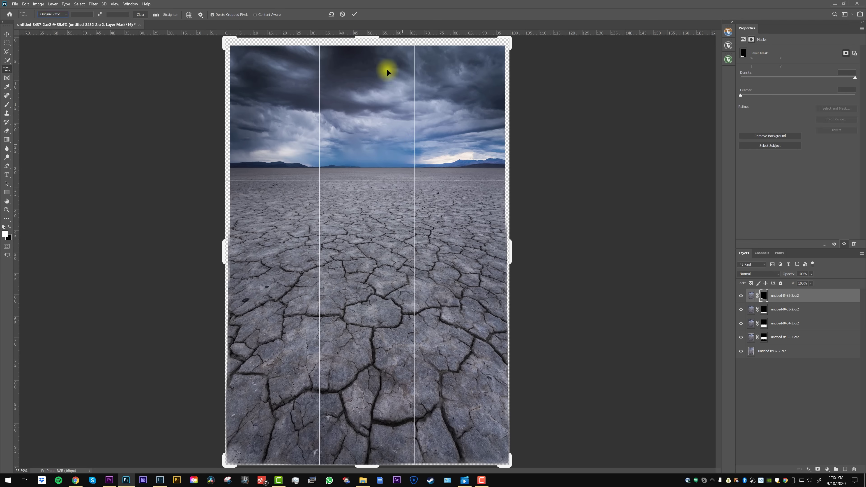
left_click_drag(367, 36, 364, 38)
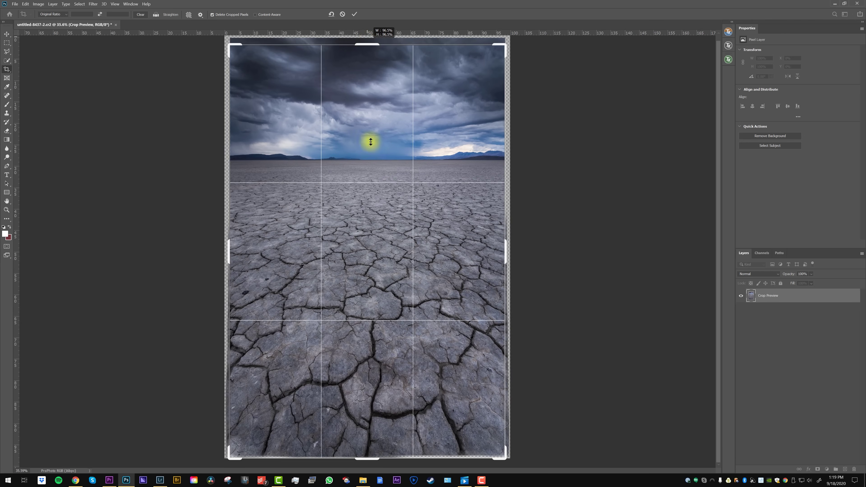
left_click_drag(365, 459, 367, 454)
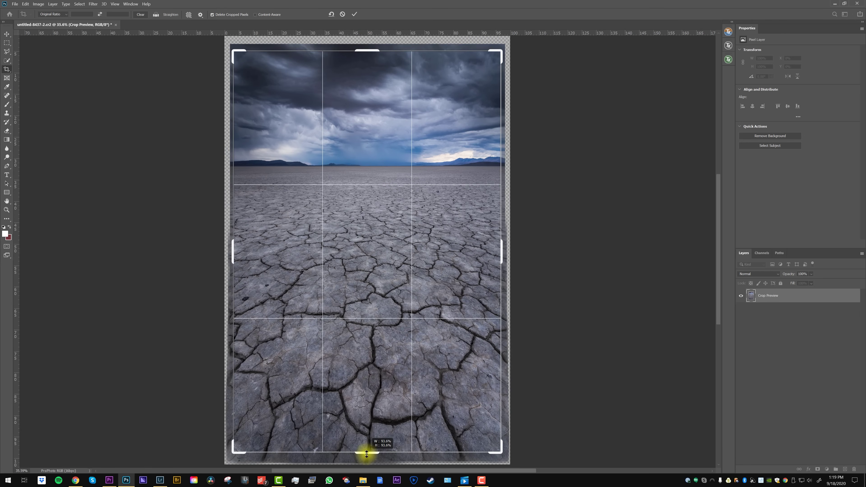
double_click(399, 300)
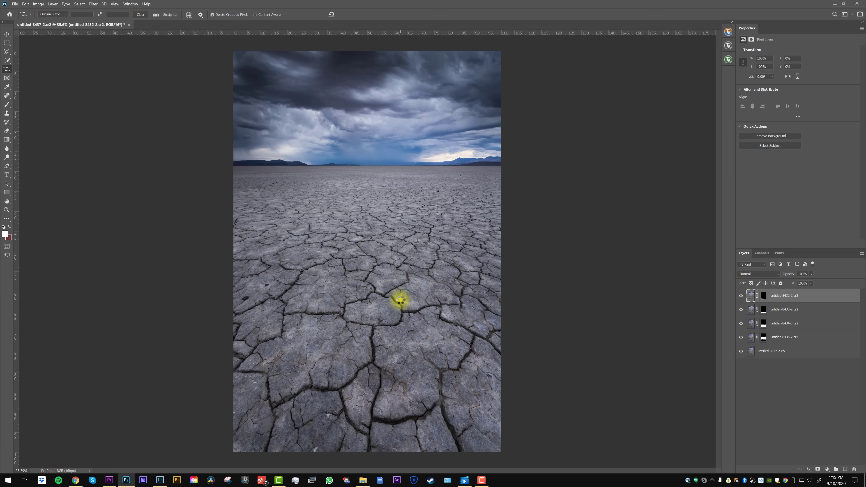